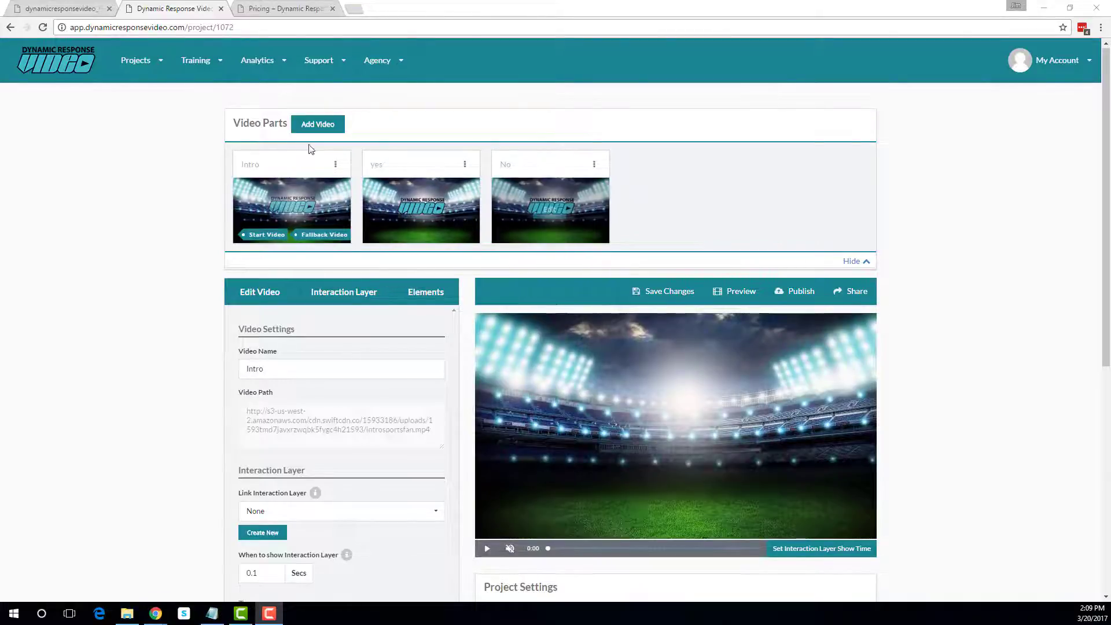
# Review the project's flowchart of video branches in the other browser tab and return to the project editor.
pyautogui.scroll(-1, 168, 213)
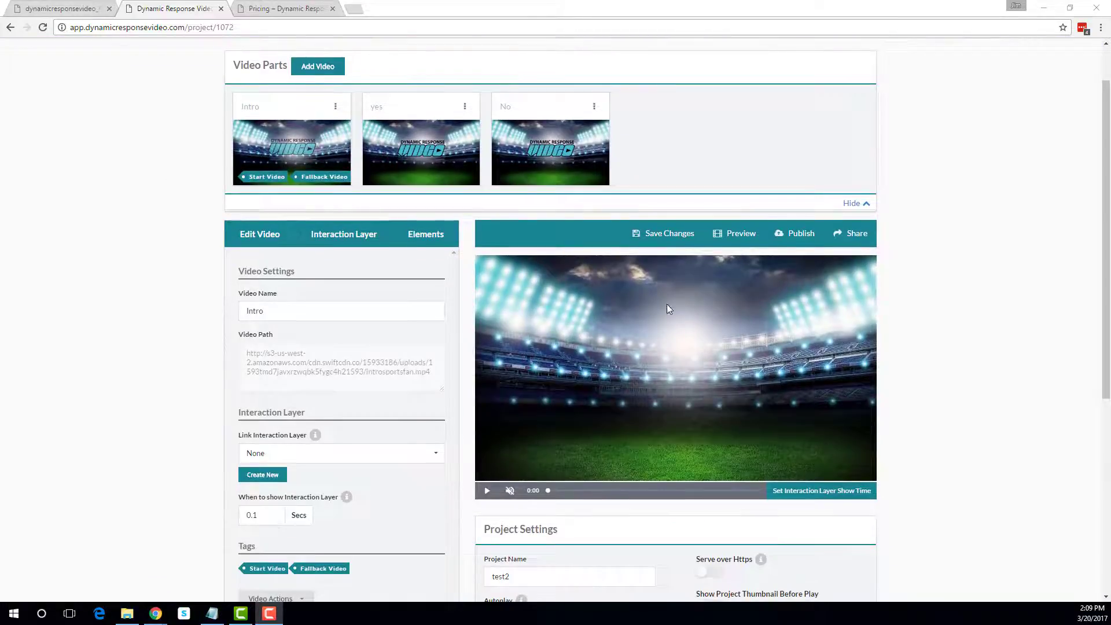
pyautogui.moveTo(273, 153)
pyautogui.click(44, 8)
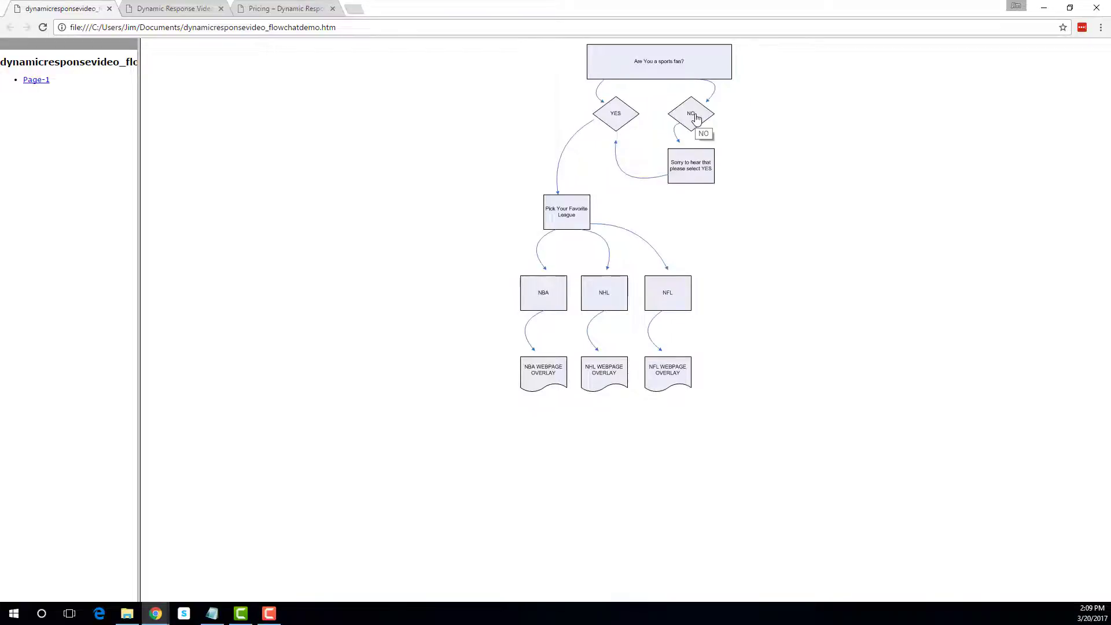
pyautogui.click(190, 10)
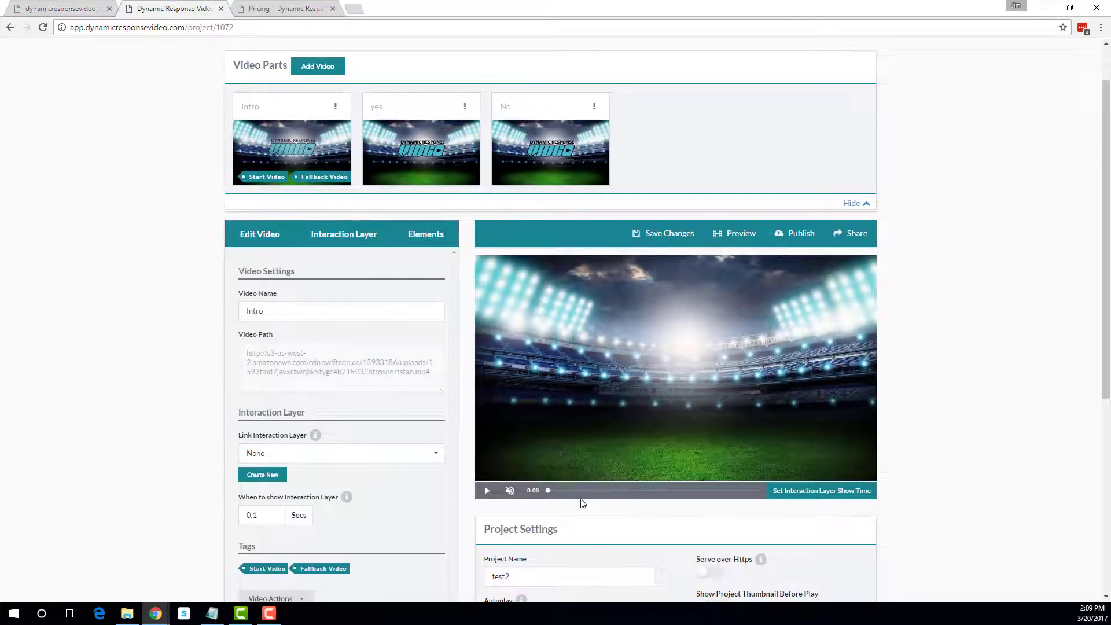
# Set the Intro video's interaction layer to show at 39.72 seconds, at the "Are you a sports fan?" frame.
pyautogui.click(658, 491)
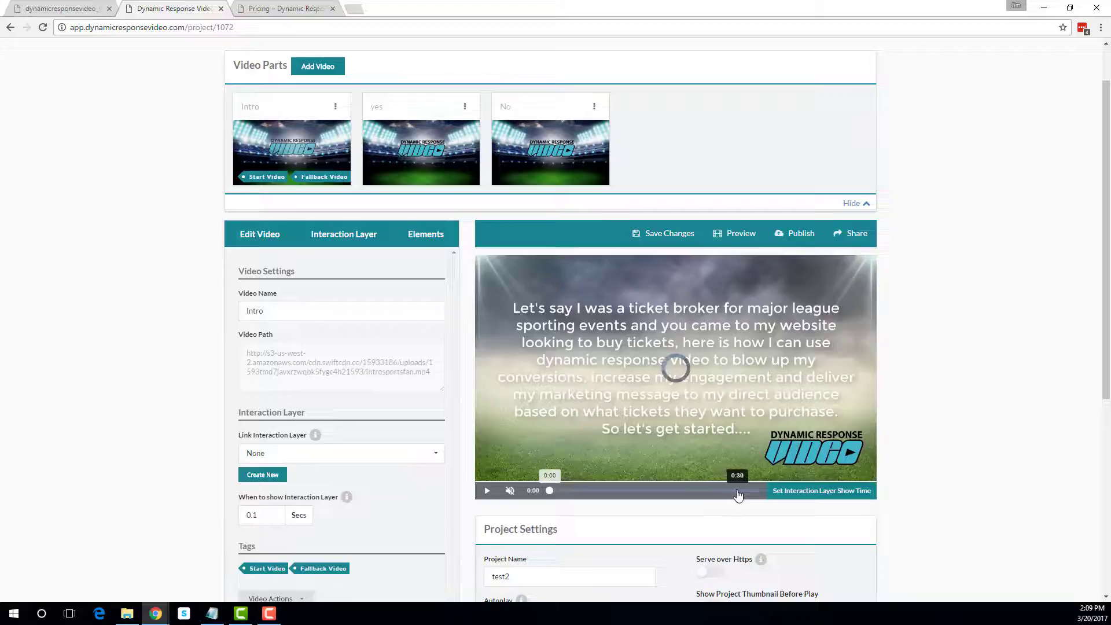
pyautogui.click(736, 491)
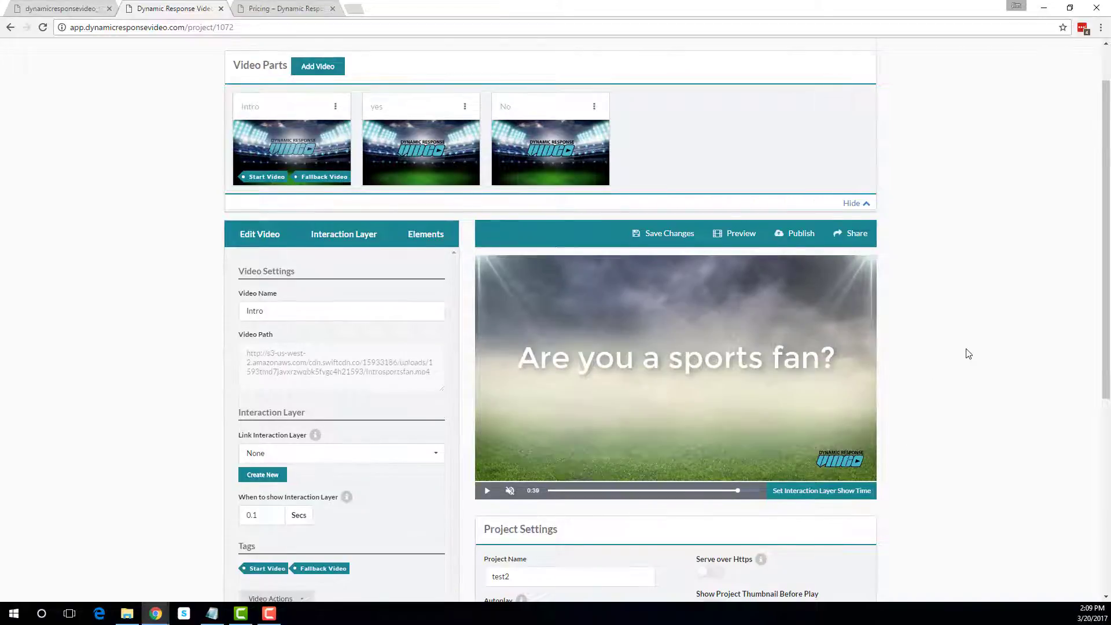
pyautogui.scroll(-1, 658, 328)
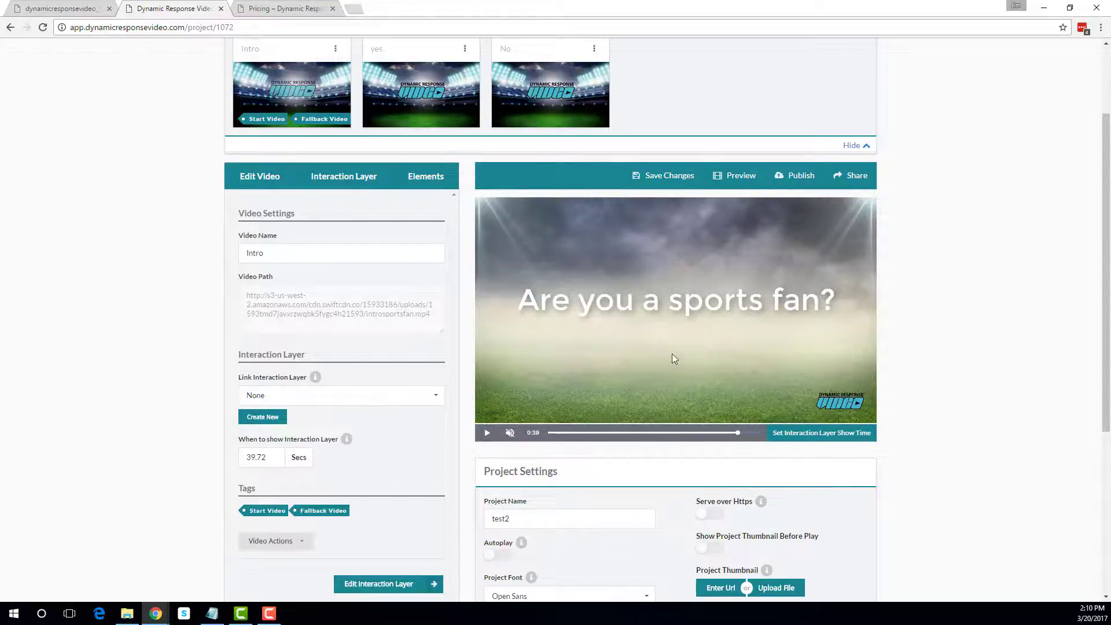
# Create a new interaction layer named "Yes" for the Intro video.
pyautogui.scroll(-1, 400, 431)
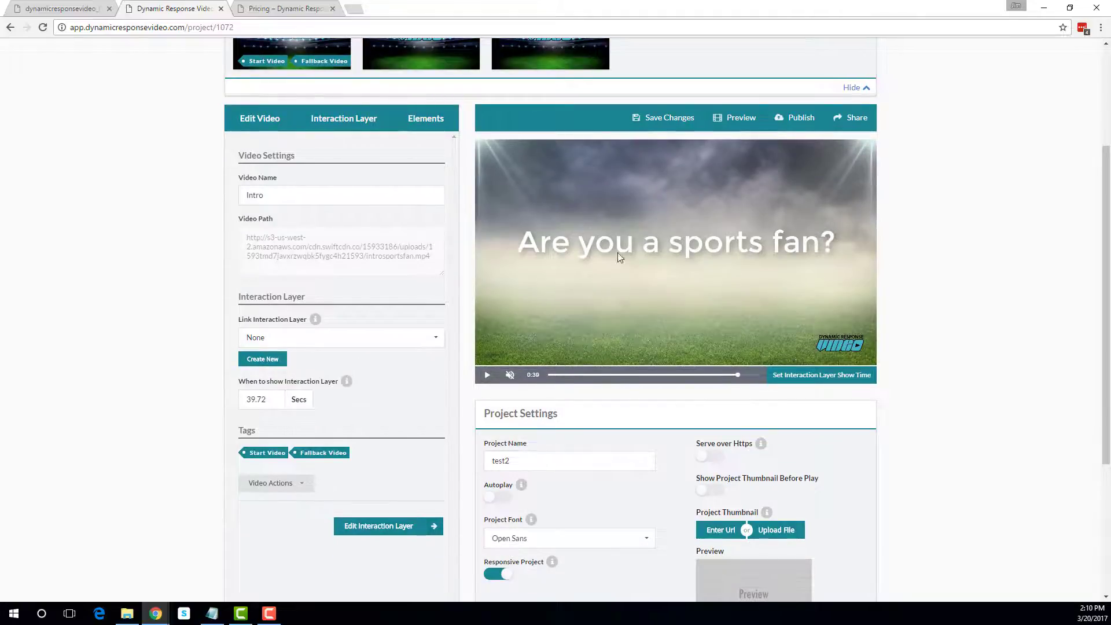
pyautogui.click(441, 343)
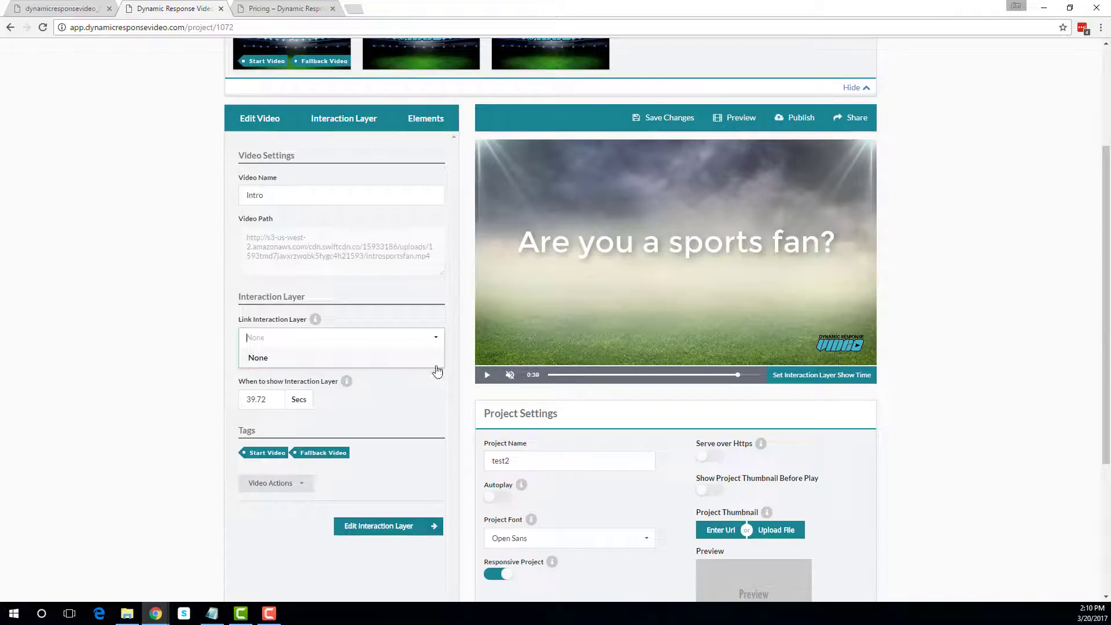
pyautogui.click(431, 400)
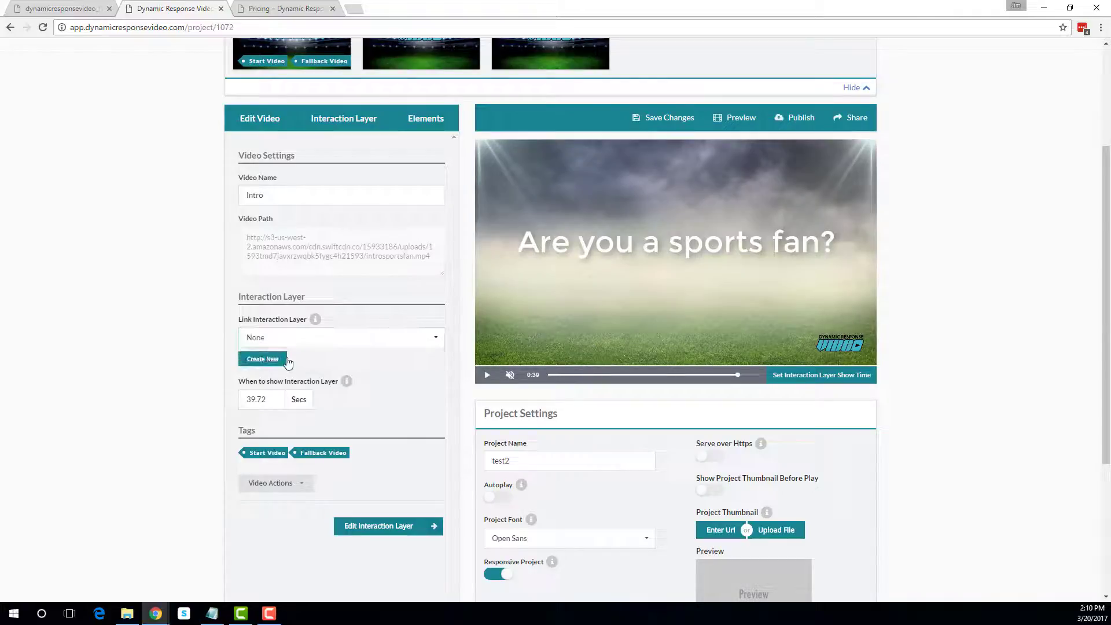
pyautogui.click(265, 362)
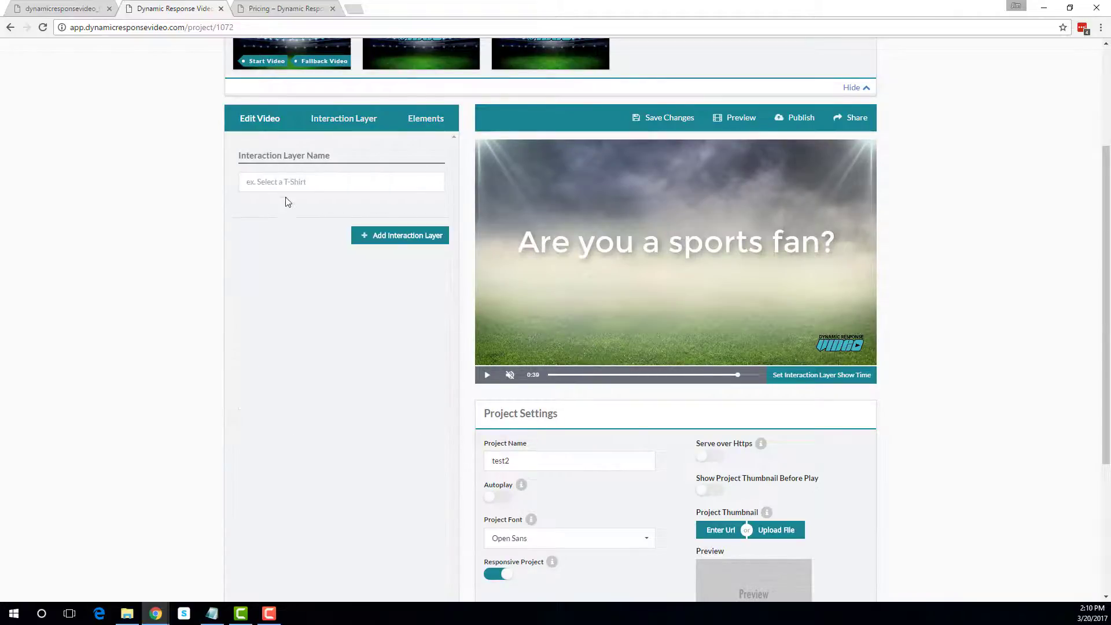
pyautogui.click(300, 184)
pyautogui.write('Yes')
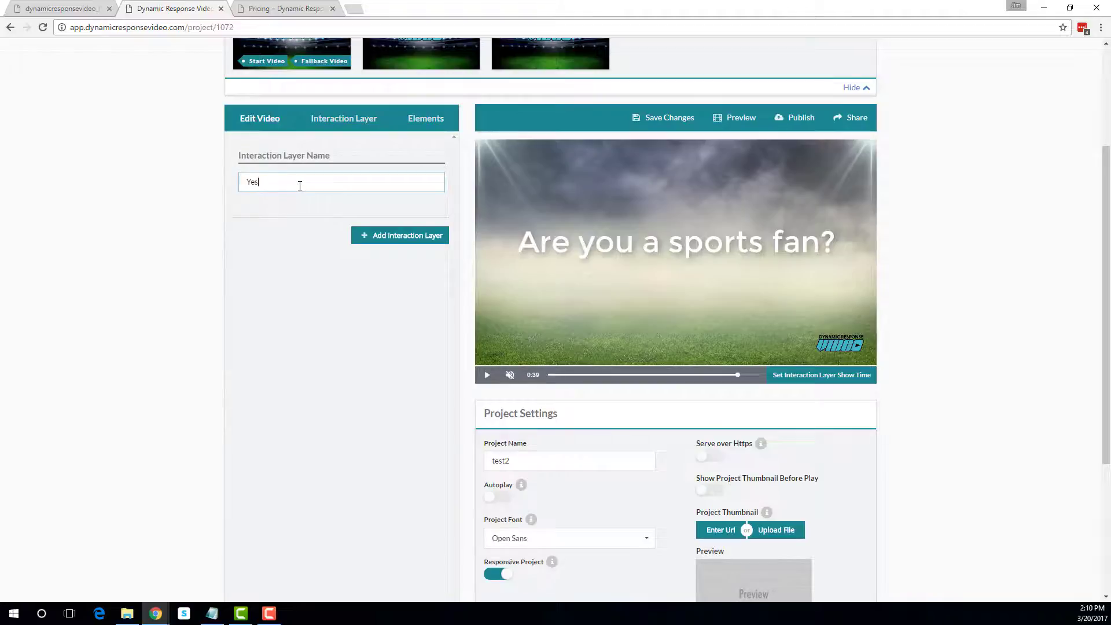
pyautogui.click(401, 241)
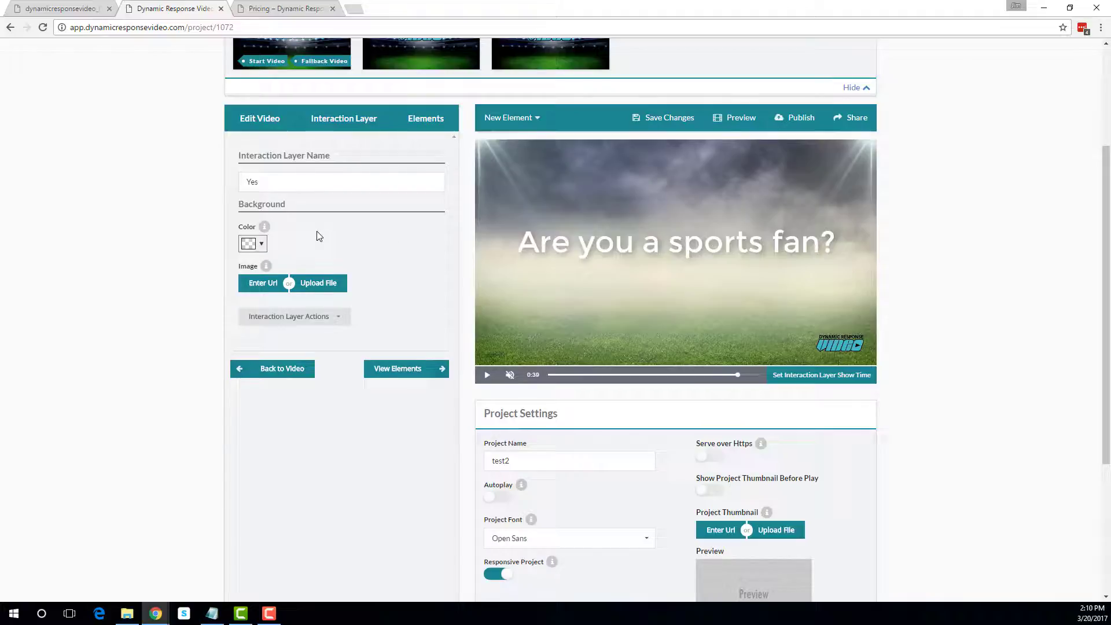
# Try opaque red and light grey backgrounds on the Yes layer, and return its background to fully transparent.
pyautogui.click(259, 248)
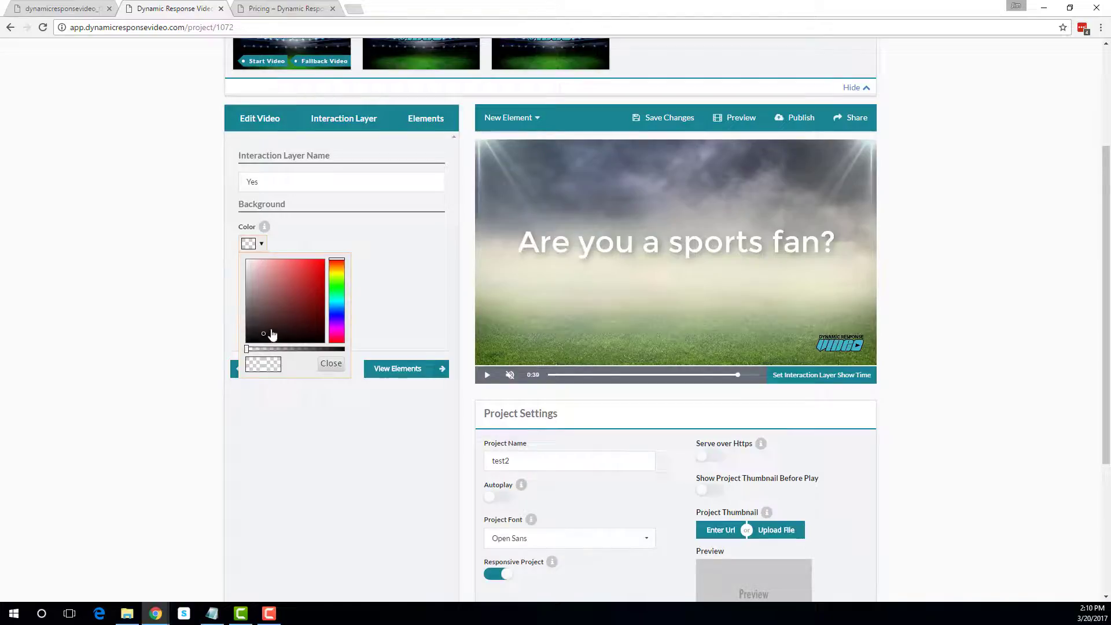
pyautogui.moveTo(272, 328)
pyautogui.mouseDown()
pyautogui.moveTo(315, 297)
pyautogui.moveTo(313, 272)
pyautogui.mouseUp()
pyautogui.moveTo(247, 350); pyautogui.dragTo(351, 352)
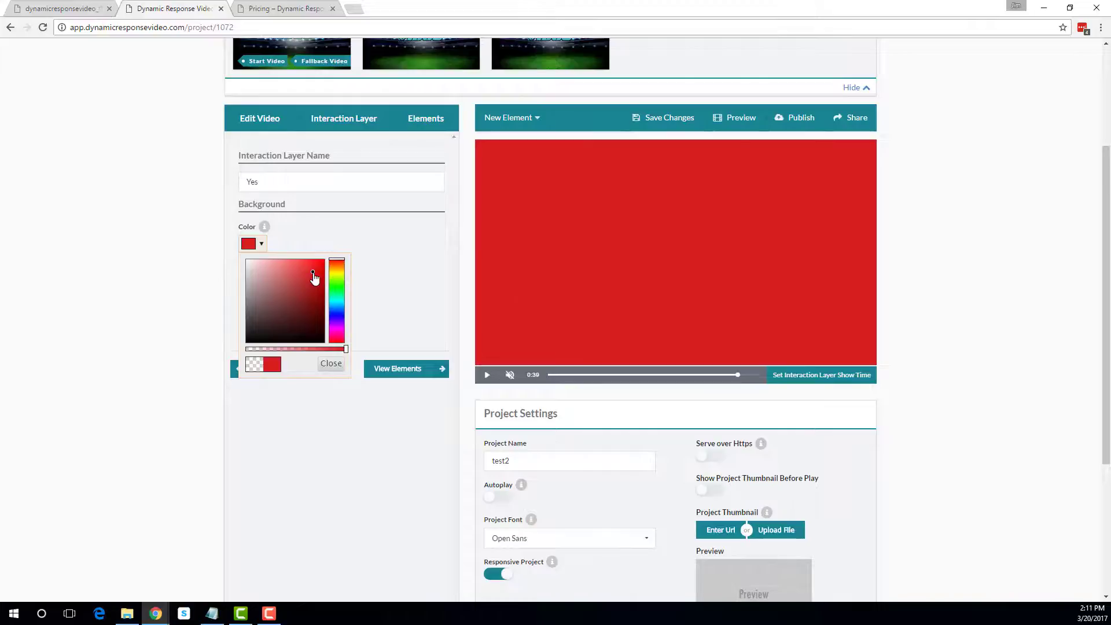
pyautogui.moveTo(311, 274); pyautogui.dragTo(241, 269)
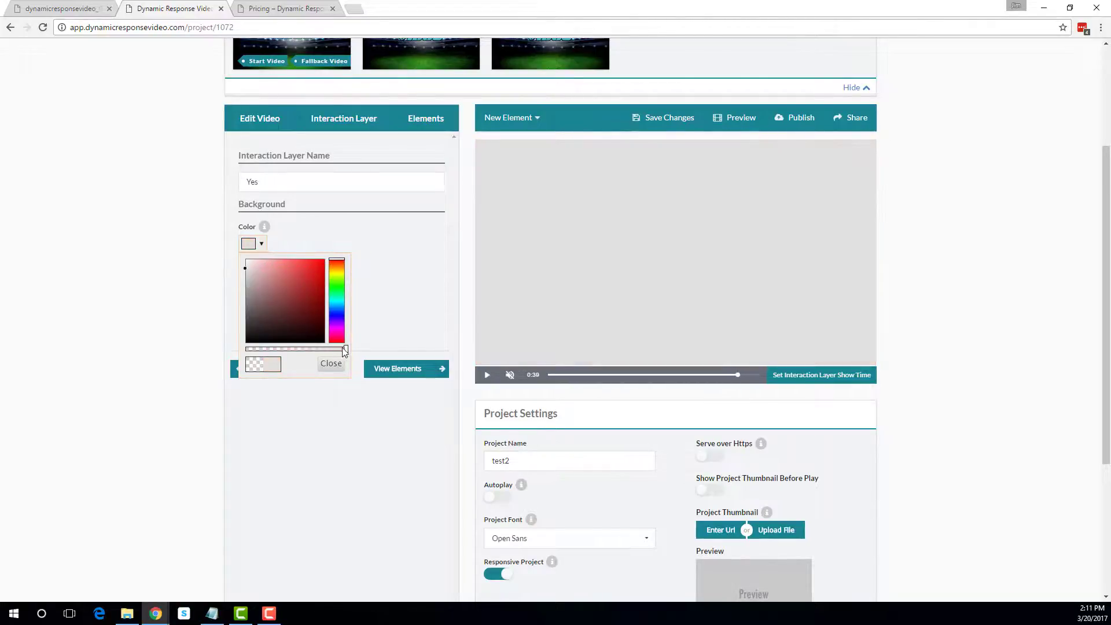
pyautogui.moveTo(345, 351); pyautogui.dragTo(247, 350)
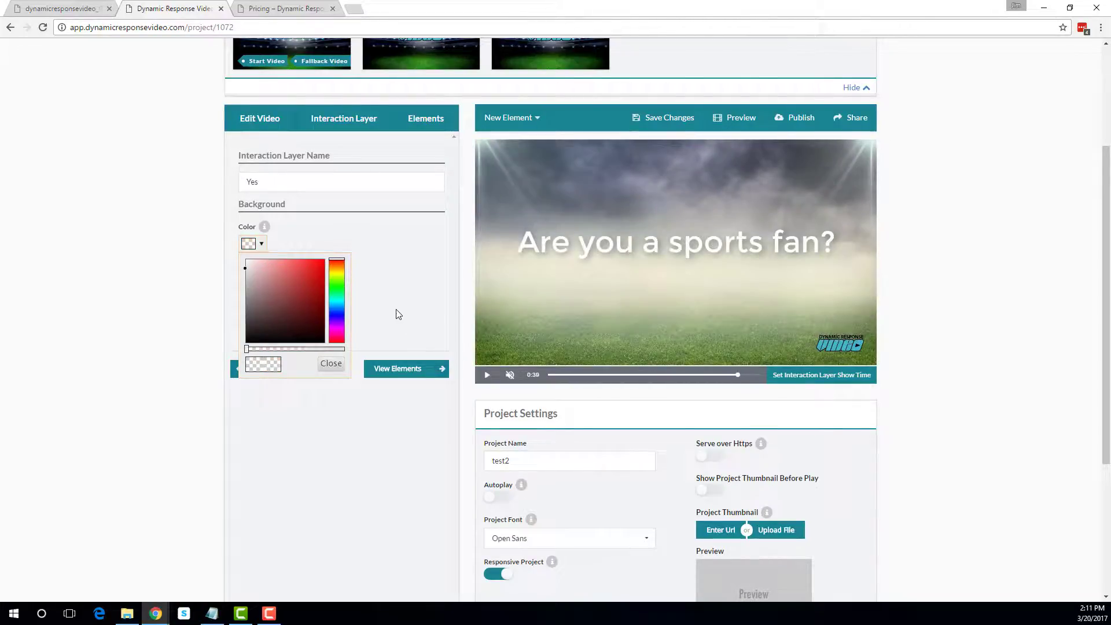
pyautogui.click(398, 313)
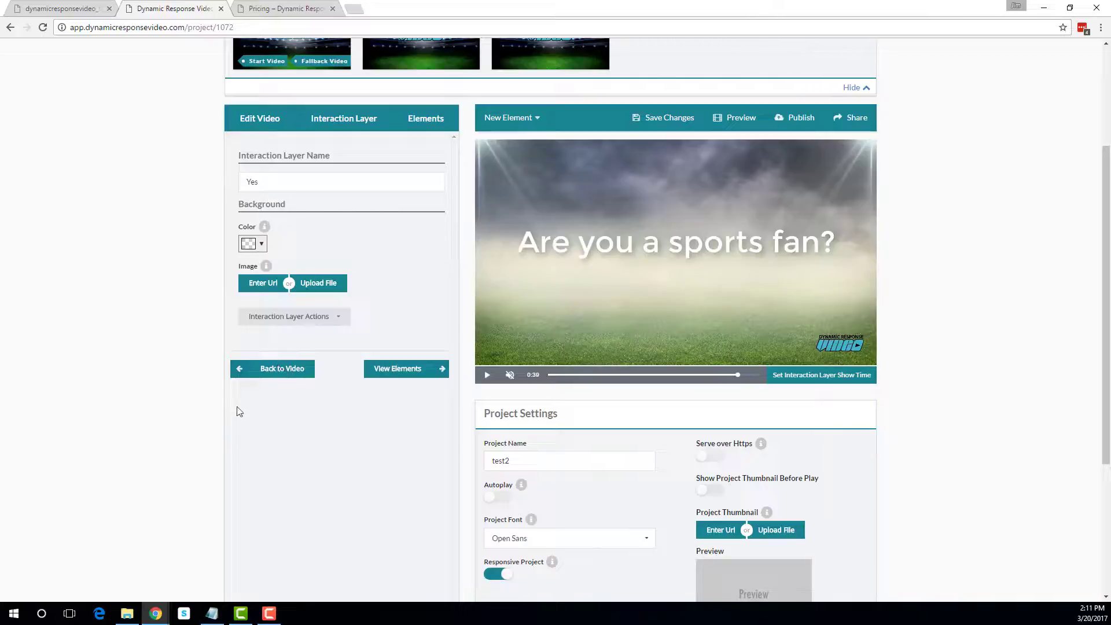
# Create another interaction layer named "No" for the Intro video and check the list of linkable layers.
pyautogui.click(259, 368)
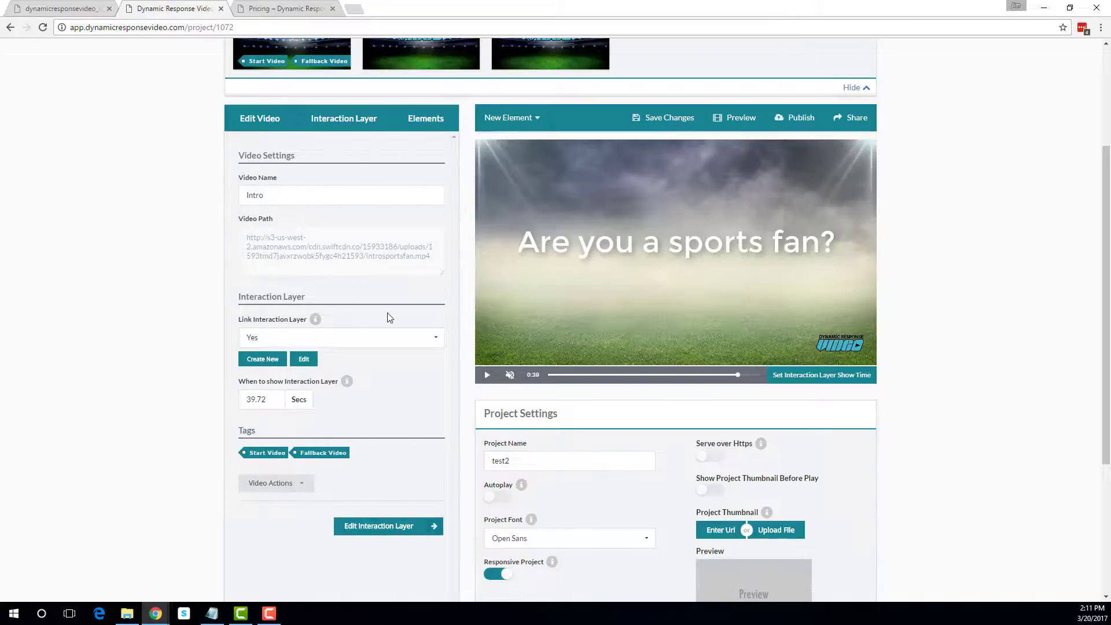
pyautogui.scroll(-1, 391, 311)
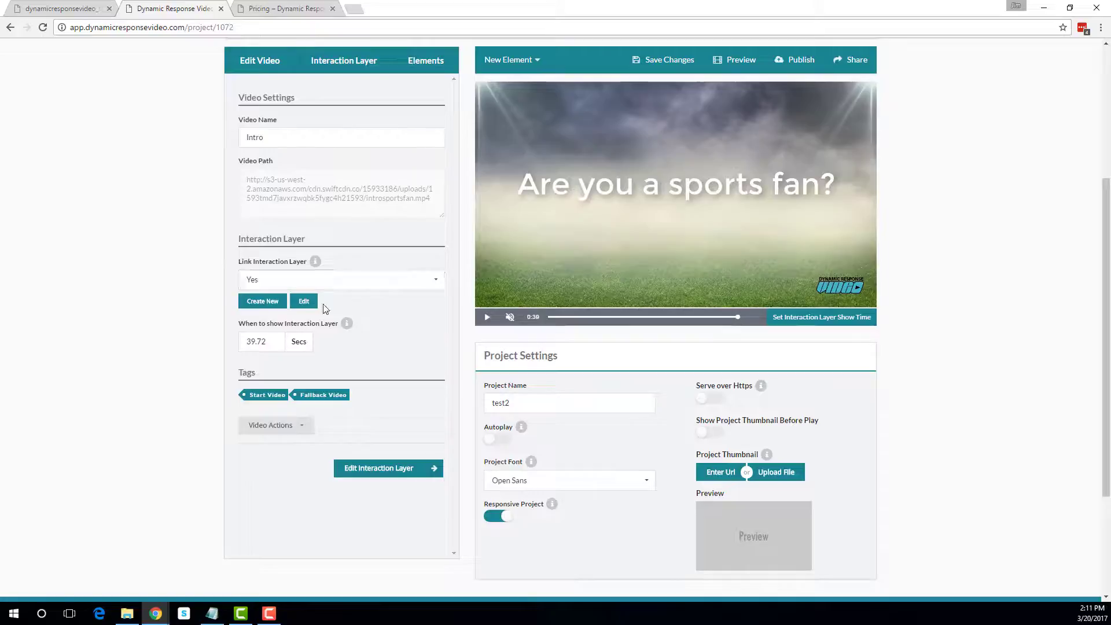
pyautogui.click(262, 303)
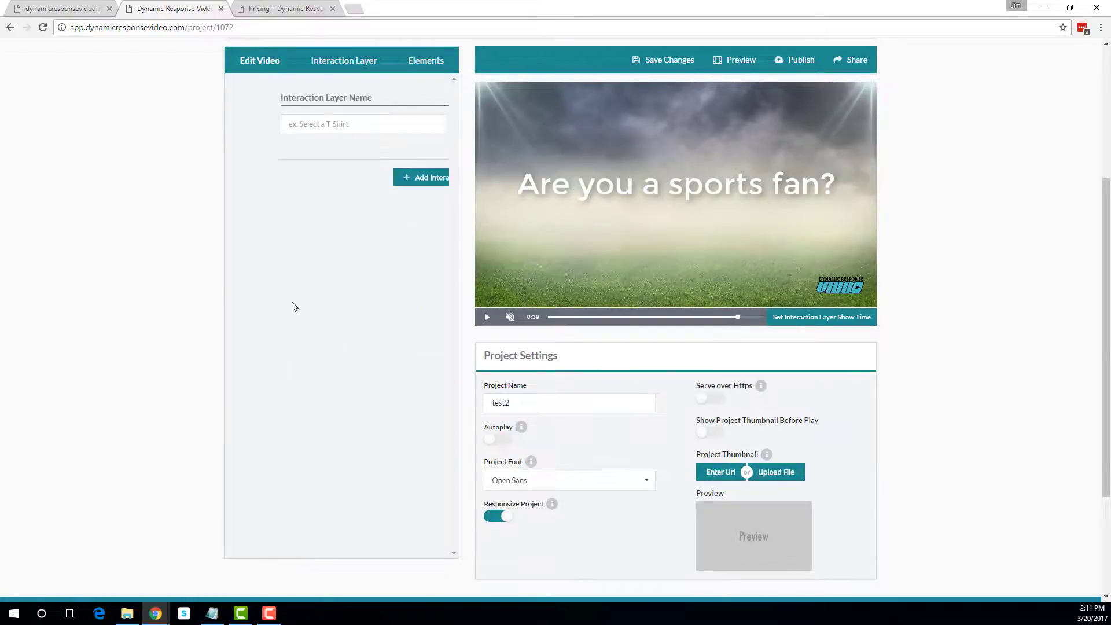
pyautogui.click(296, 124)
pyautogui.write('No')
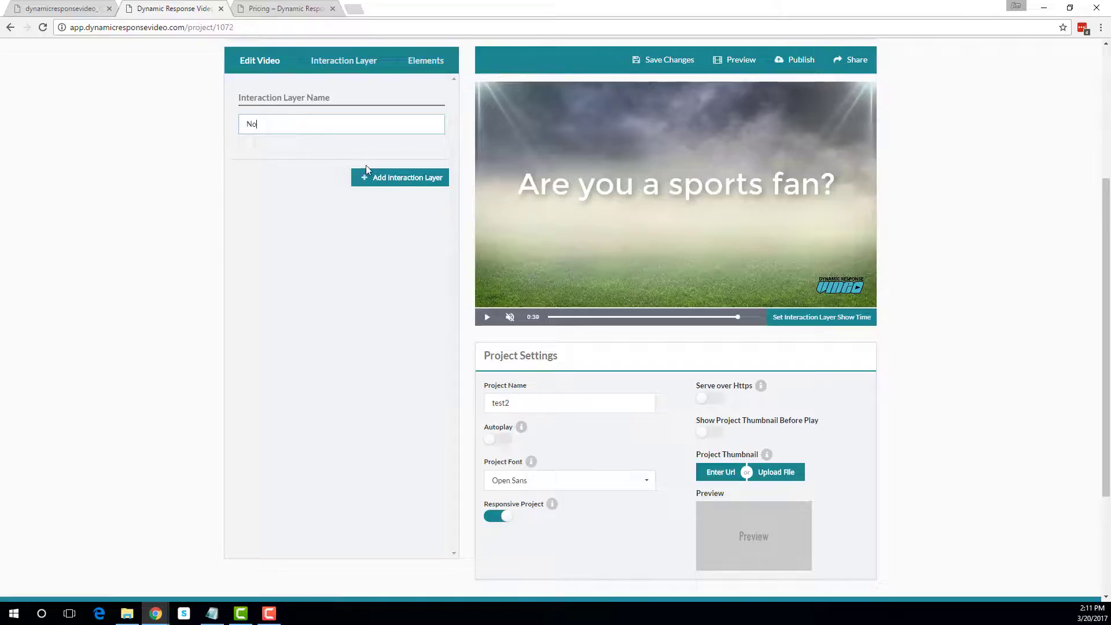
pyautogui.click(398, 178)
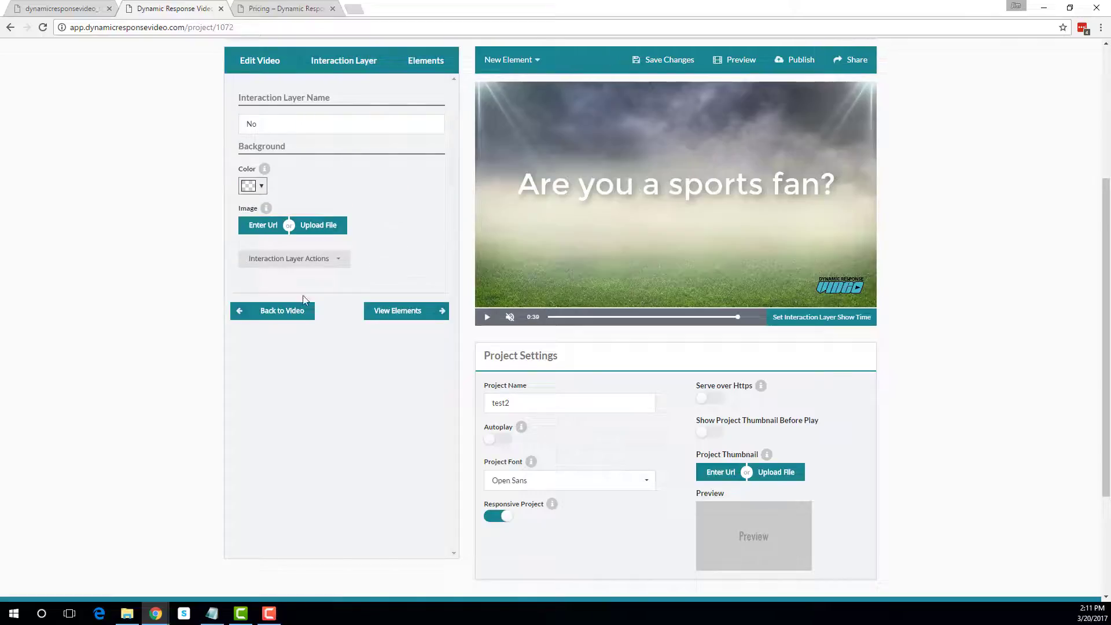
pyautogui.click(271, 311)
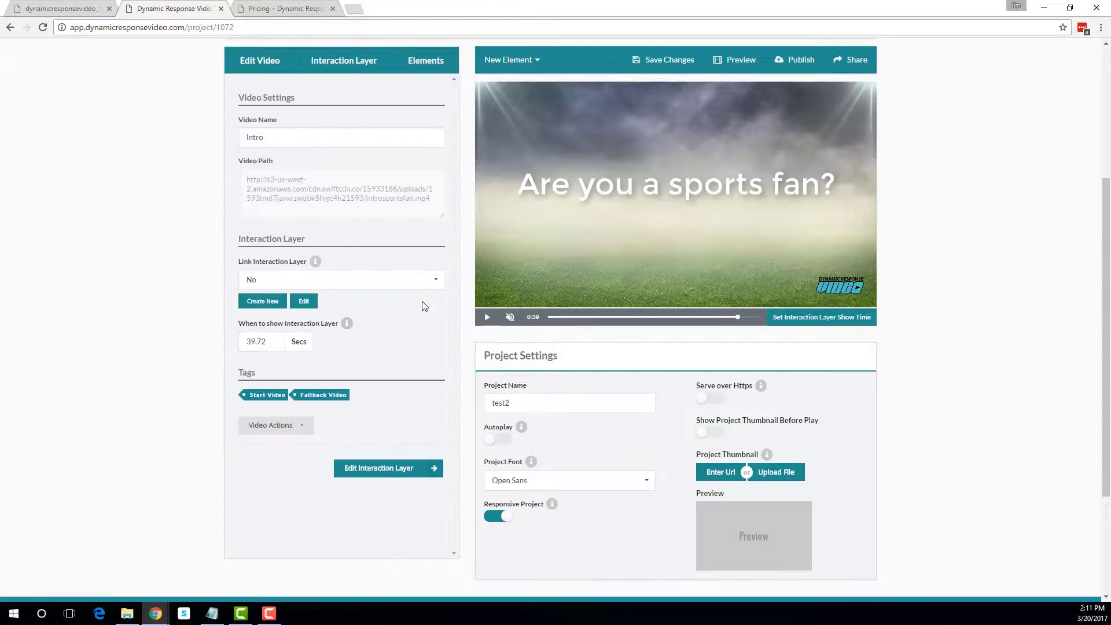
pyautogui.click(438, 283)
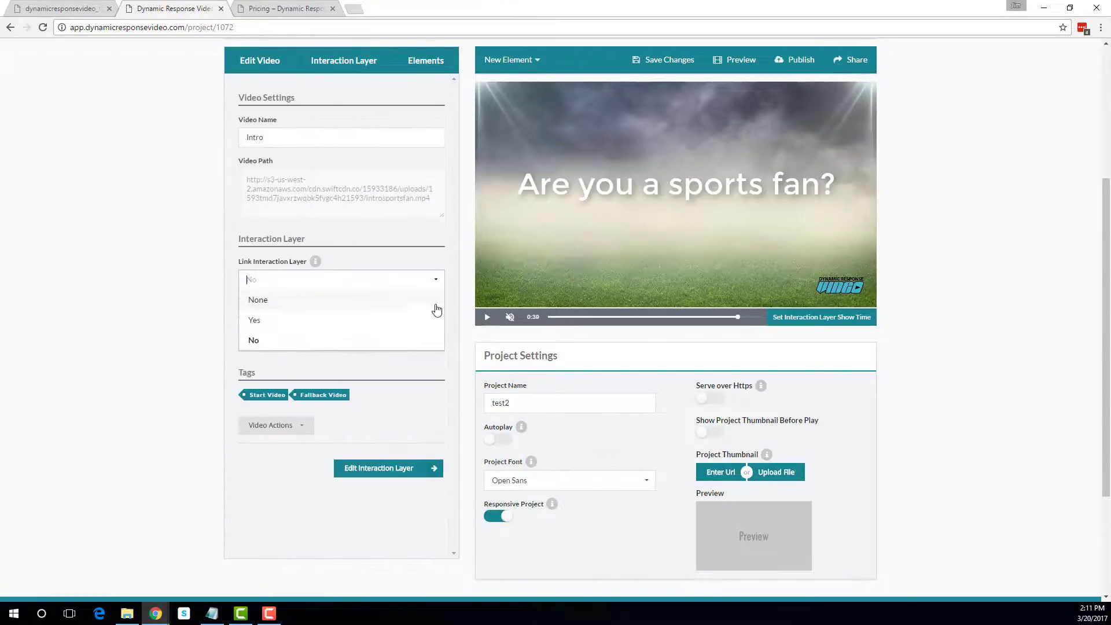
pyautogui.click(435, 262)
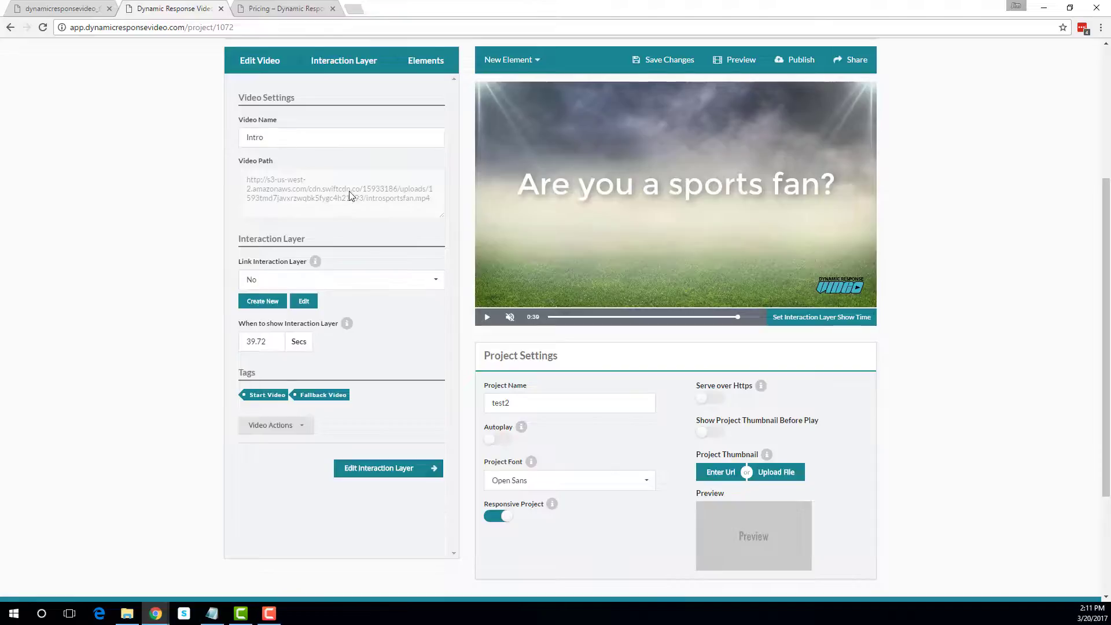
# Open the yes video and set its interaction layer to show at 4.22 seconds, as the ticket question appears.
pyautogui.scroll(3, 350, 195)
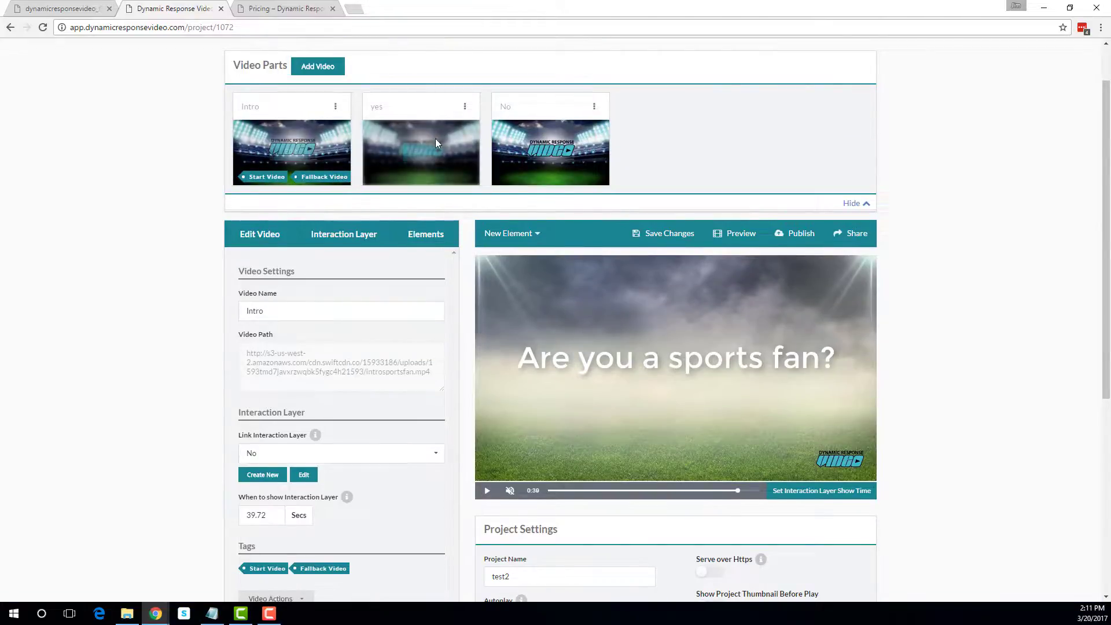
pyautogui.click(419, 152)
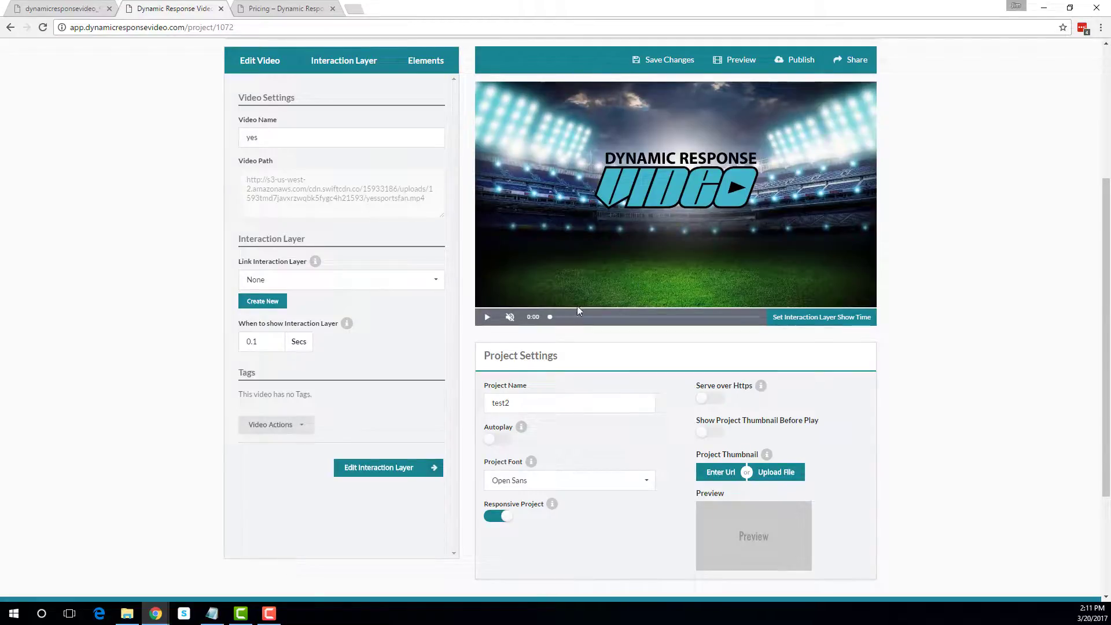
pyautogui.click(734, 318)
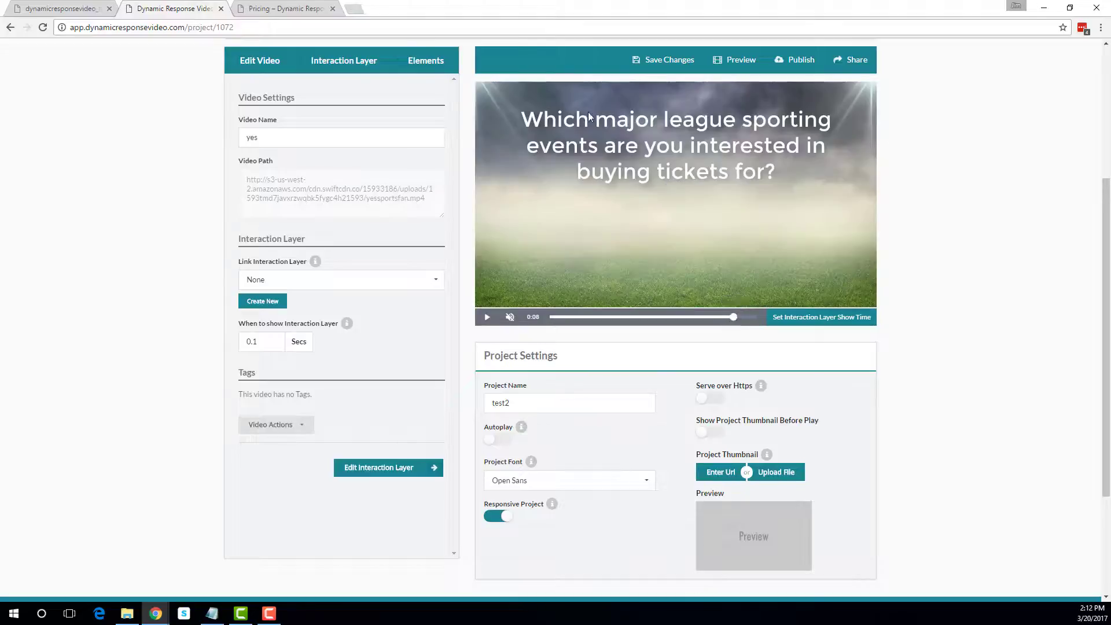
pyautogui.click(726, 318)
pyautogui.moveTo(725, 318); pyautogui.dragTo(636, 318)
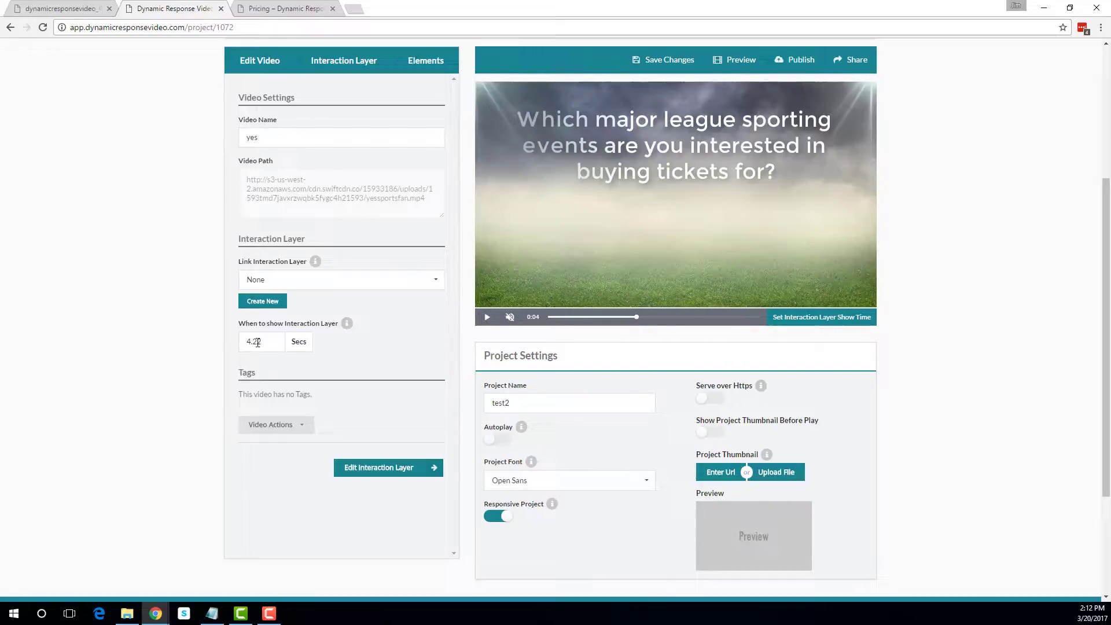
# Check the league choices in the flowchart tab and return to the project editor.
pyautogui.click(272, 306)
pyautogui.click(50, 12)
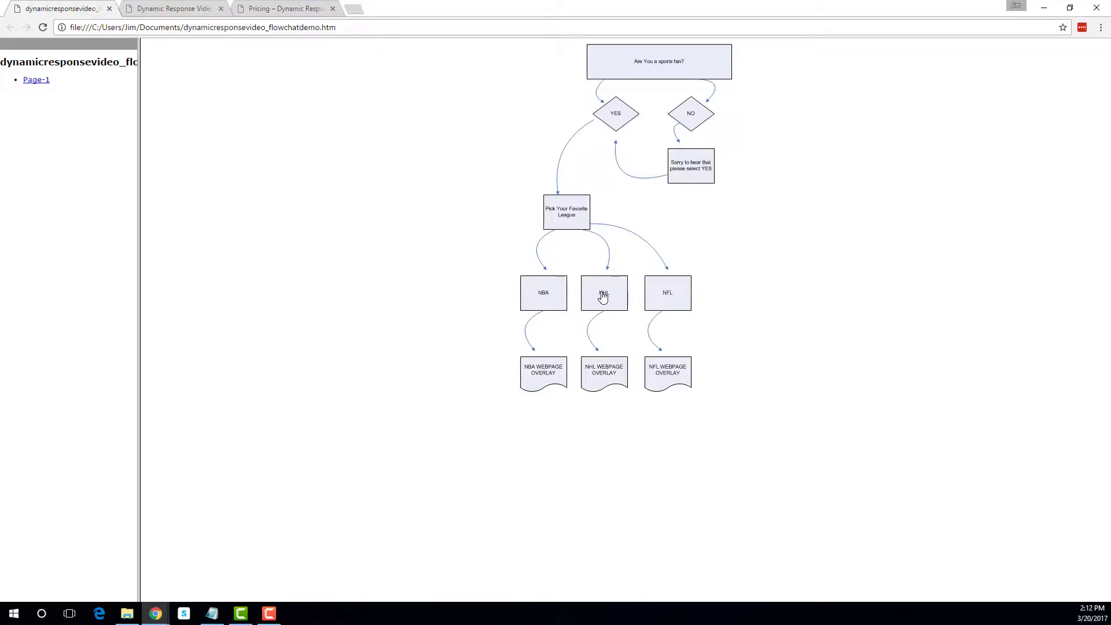
pyautogui.click(184, 10)
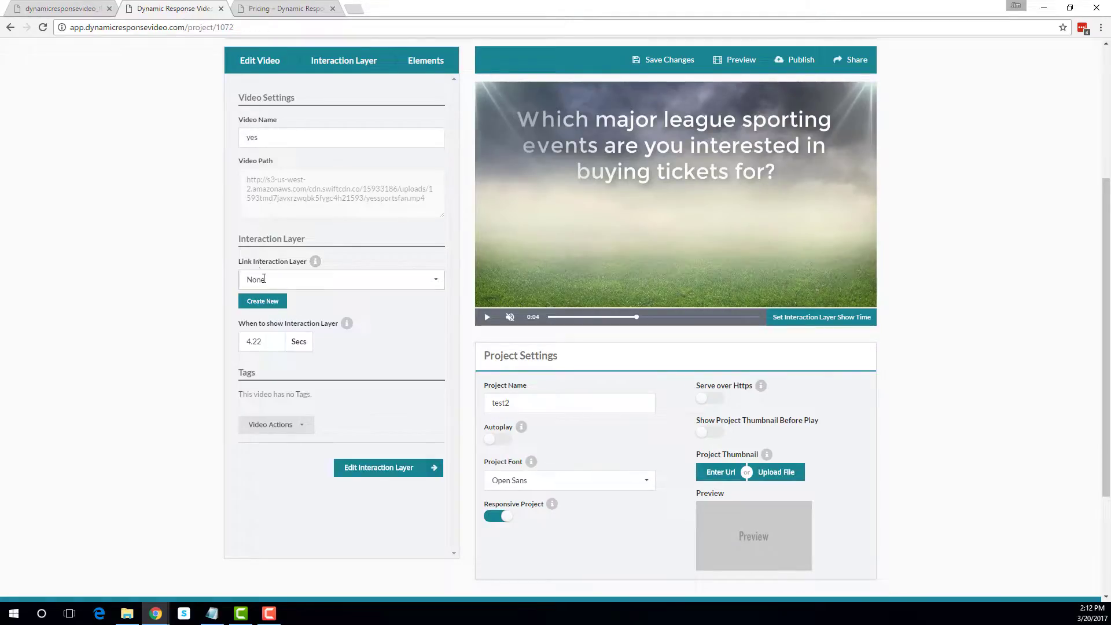
# Create an interaction layer named "NBA" for the yes video and return to the video settings.
pyautogui.click(269, 302)
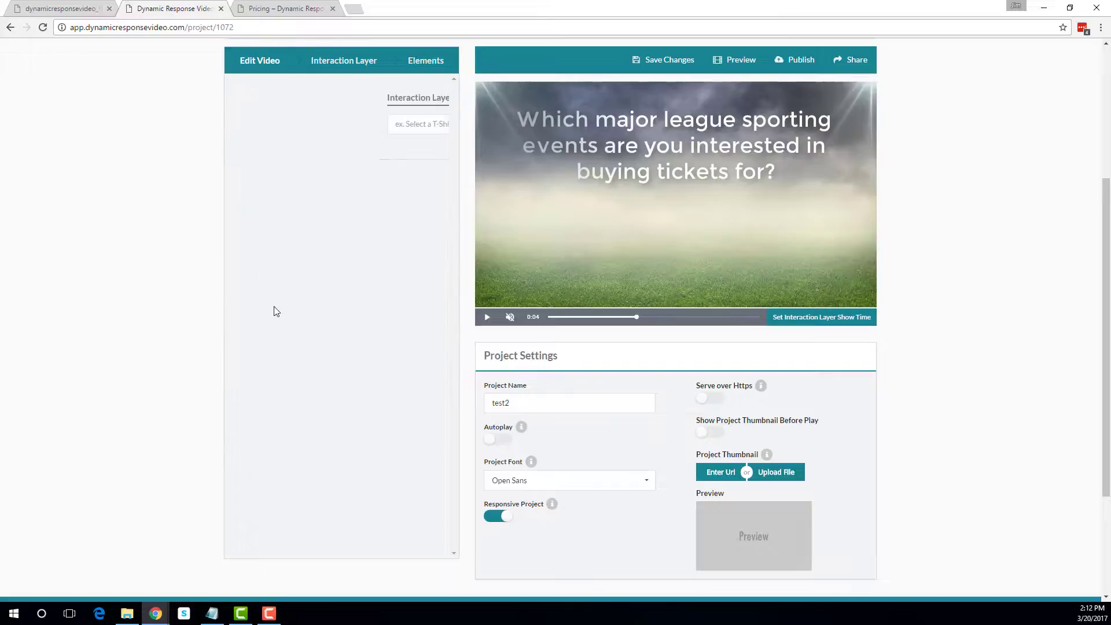
pyautogui.click(281, 126)
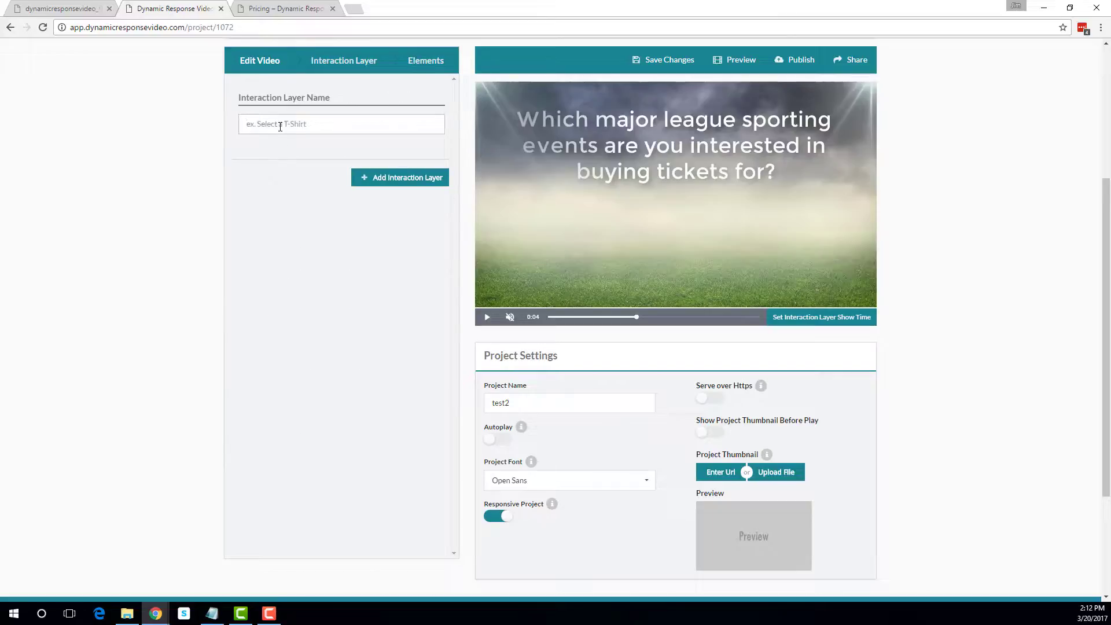
pyautogui.write('NBA')
pyautogui.click(387, 186)
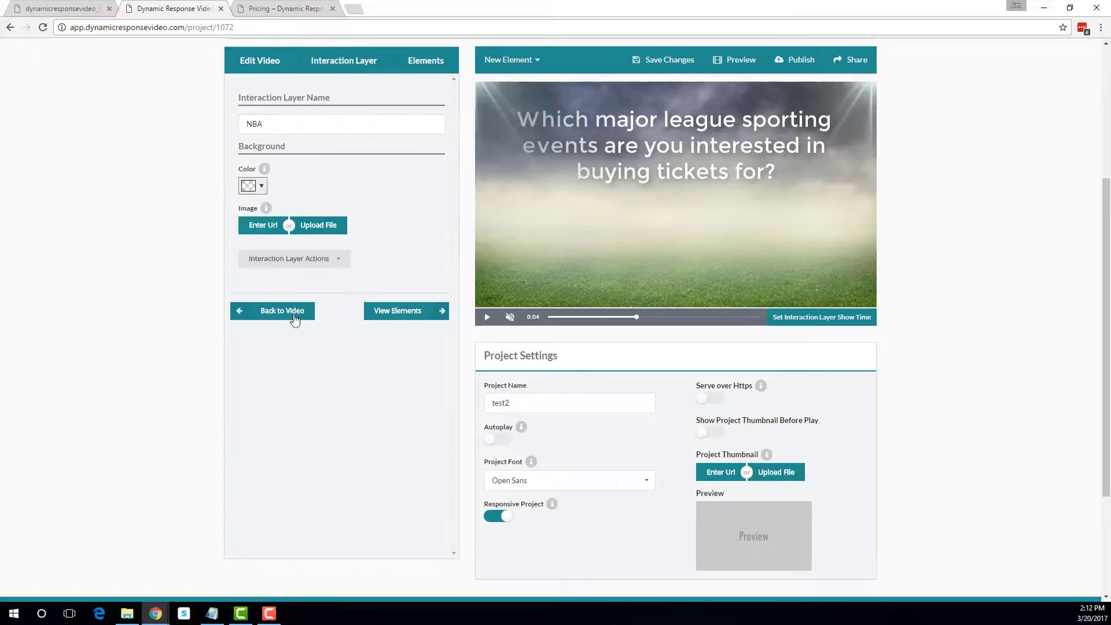
pyautogui.click(290, 315)
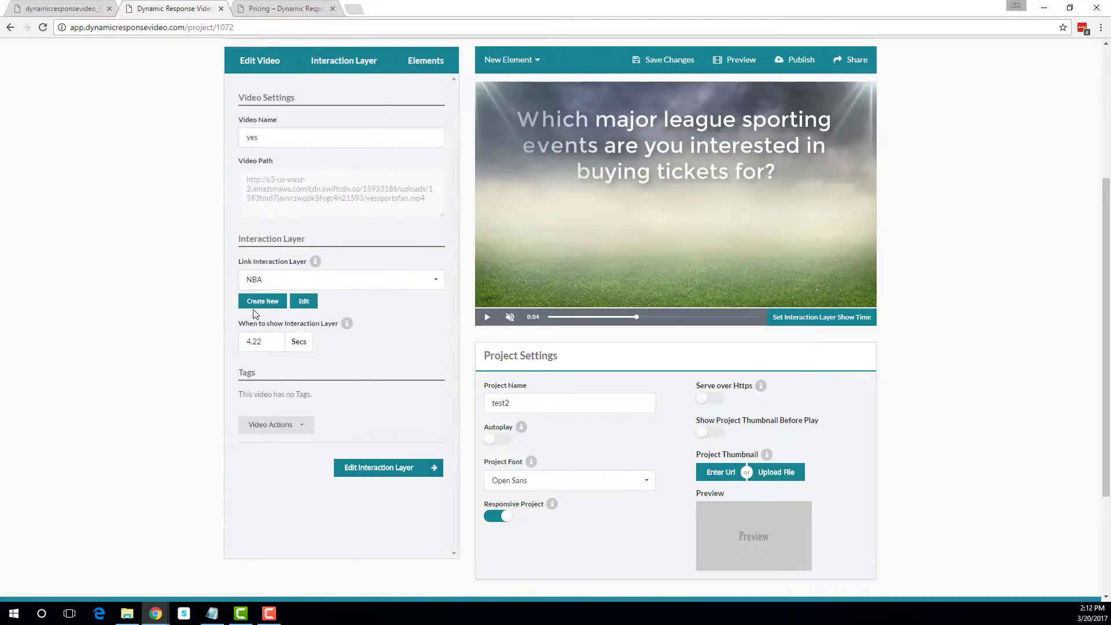
# Create an interaction layer named "NHL" for the yes video and return to the video settings.
pyautogui.click(262, 301)
pyautogui.click(296, 124)
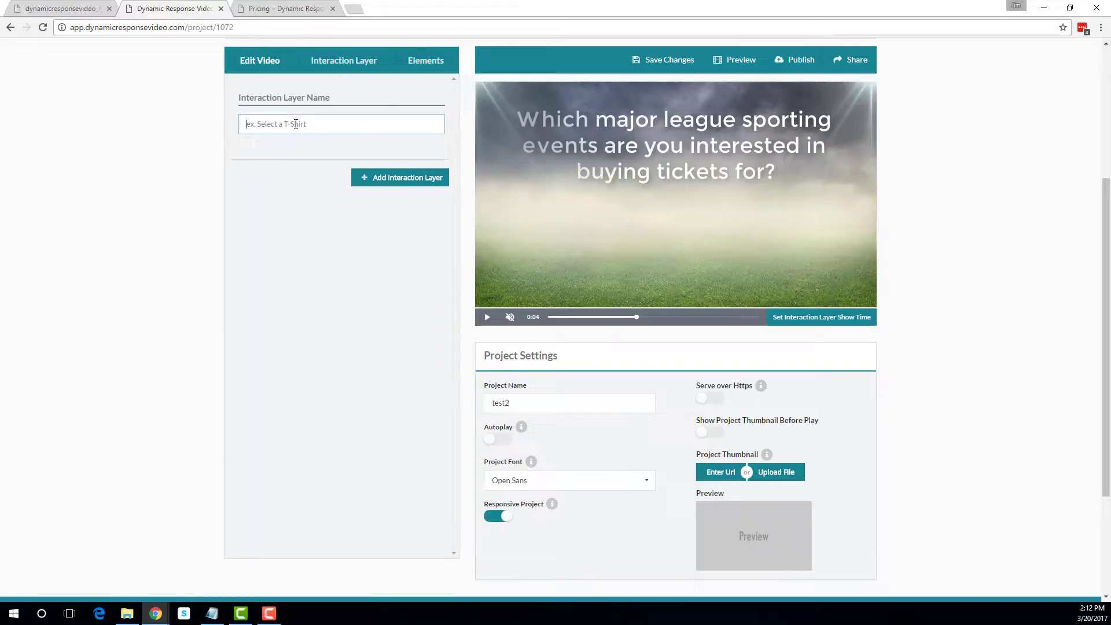
pyautogui.write('NHL')
pyautogui.click(398, 181)
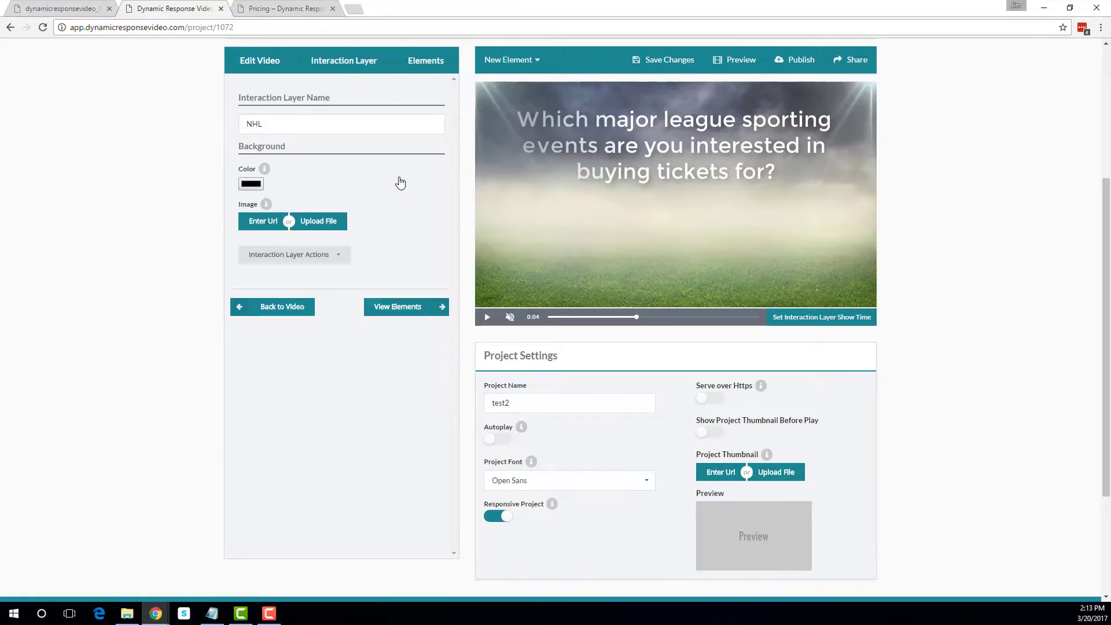
pyautogui.click(286, 314)
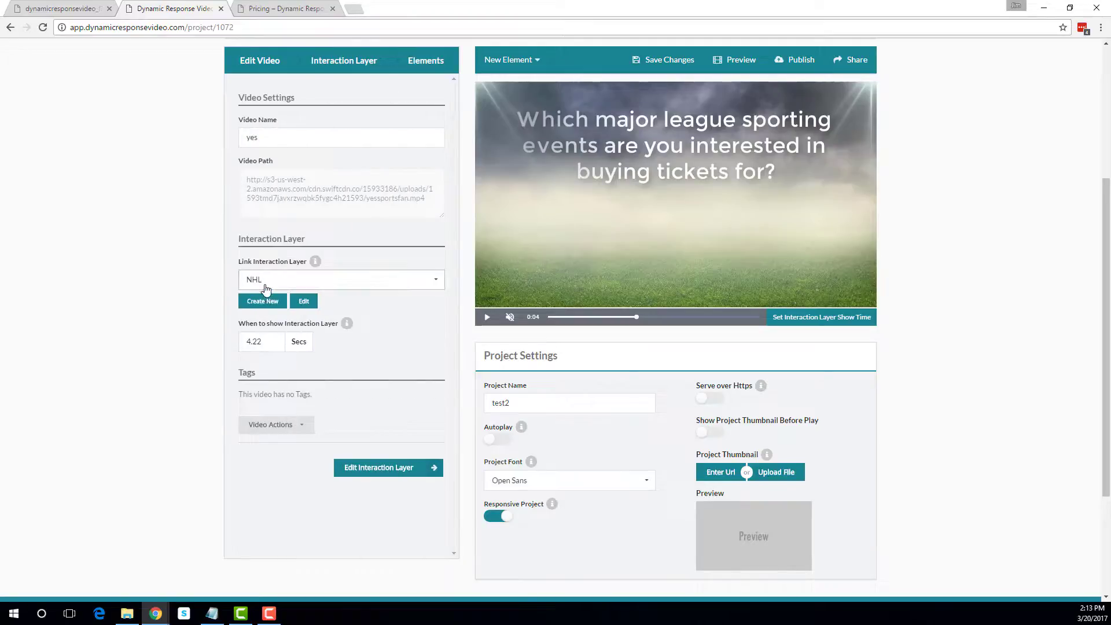
# Create an interaction layer named "NFL" for the yes video and check the list of linkable layers.
pyautogui.click(264, 301)
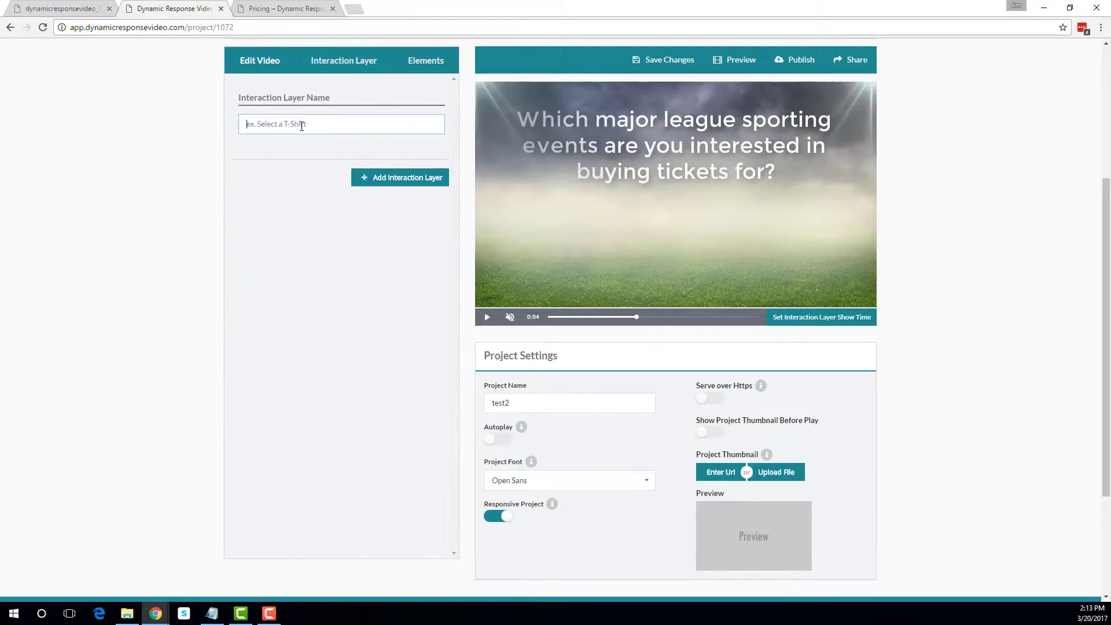
pyautogui.write('NFL')
pyautogui.click(372, 183)
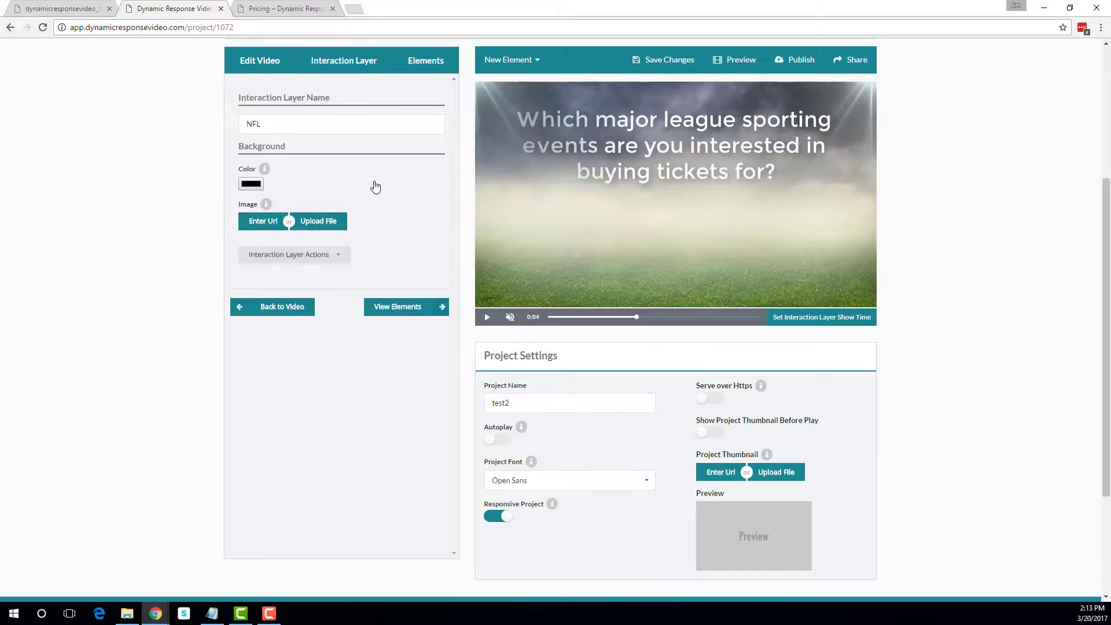
pyautogui.click(263, 318)
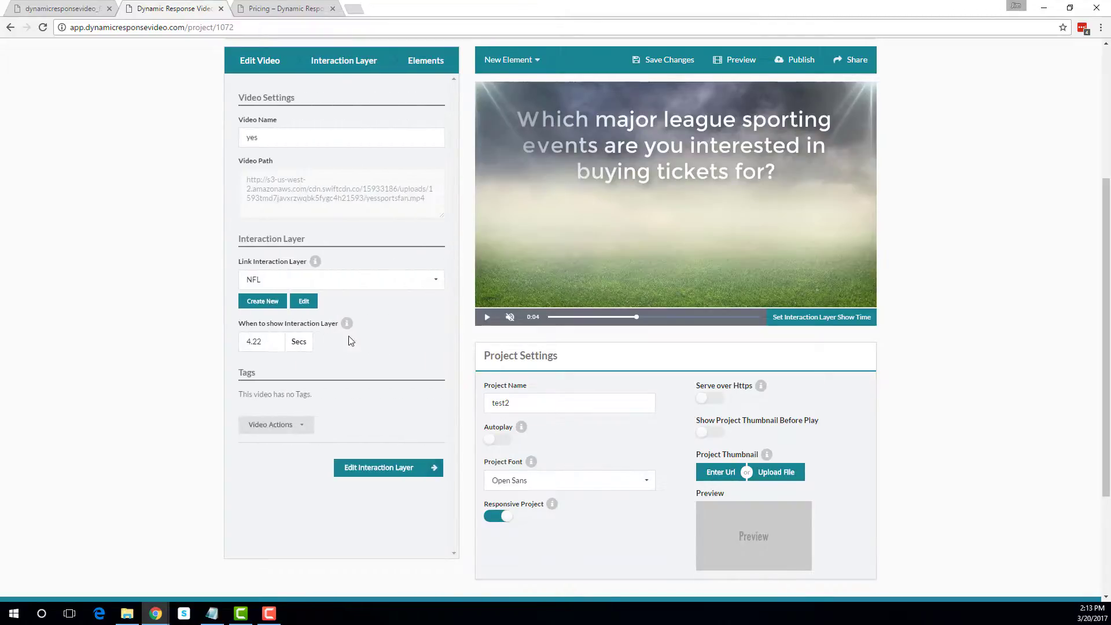
pyautogui.click(435, 285)
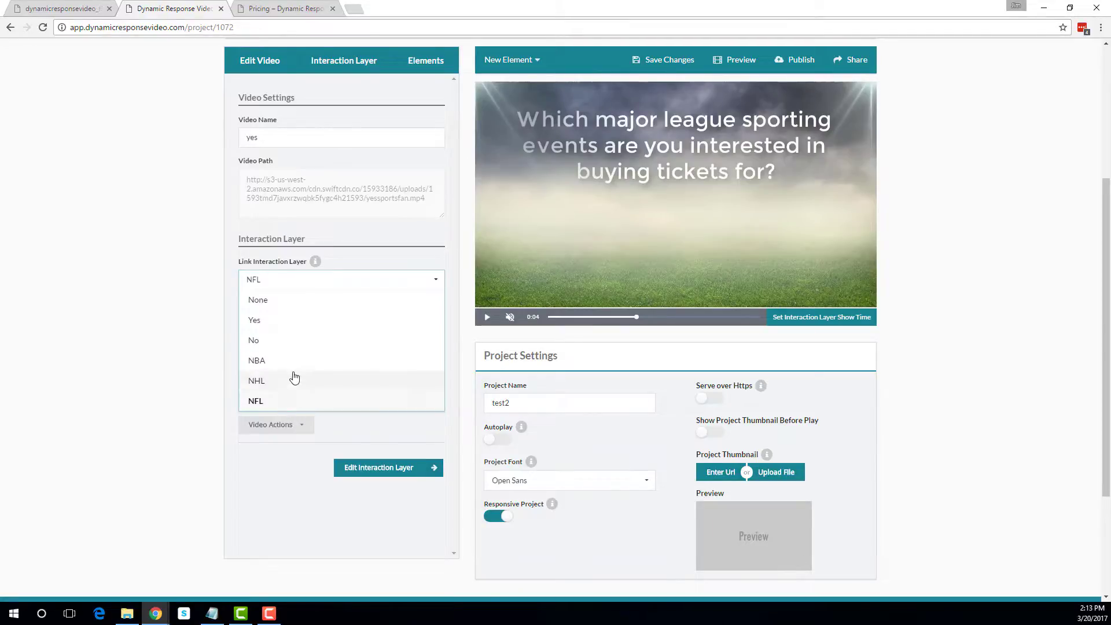
pyautogui.click(382, 238)
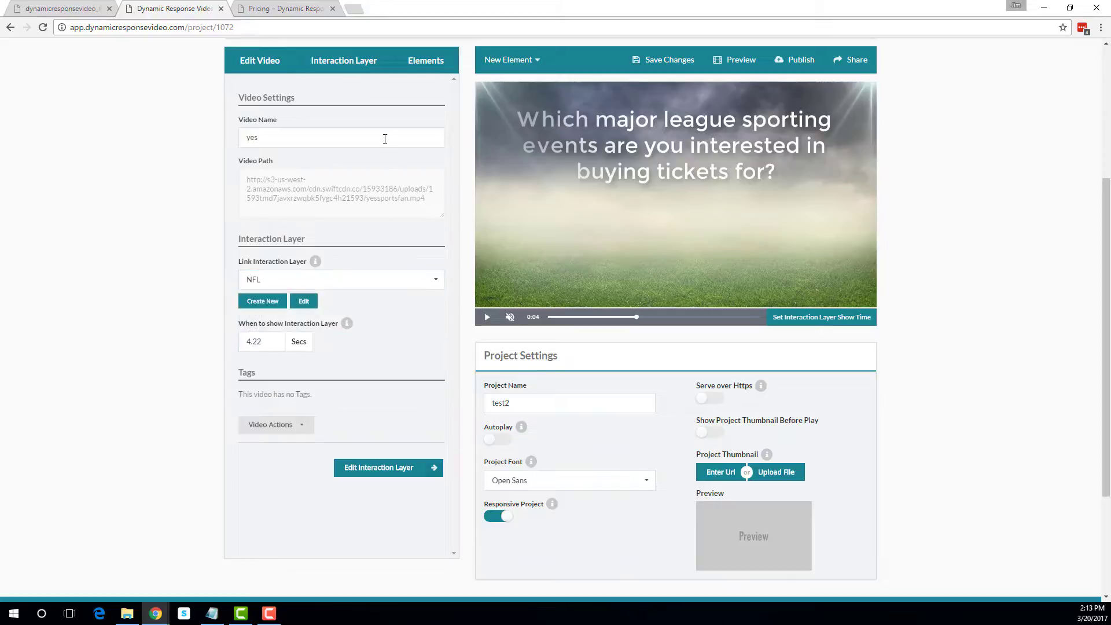
# Open the No video and set its interaction layer to show at 4.58 seconds, while the try-again text is displayed.
pyautogui.scroll(3, 383, 137)
pyautogui.moveTo(551, 154)
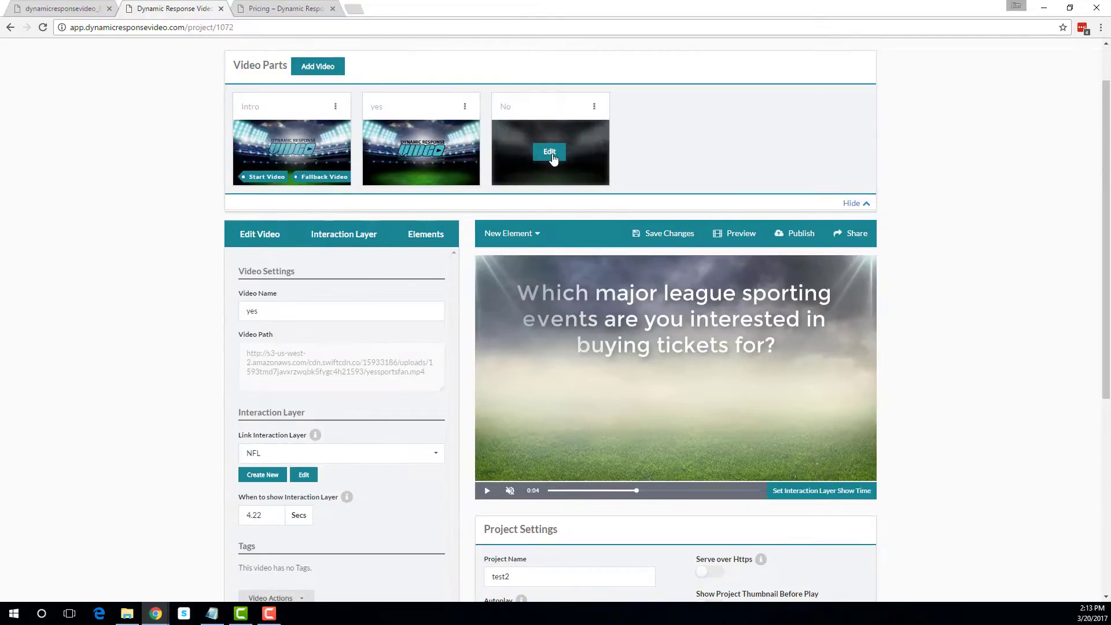
pyautogui.click(549, 152)
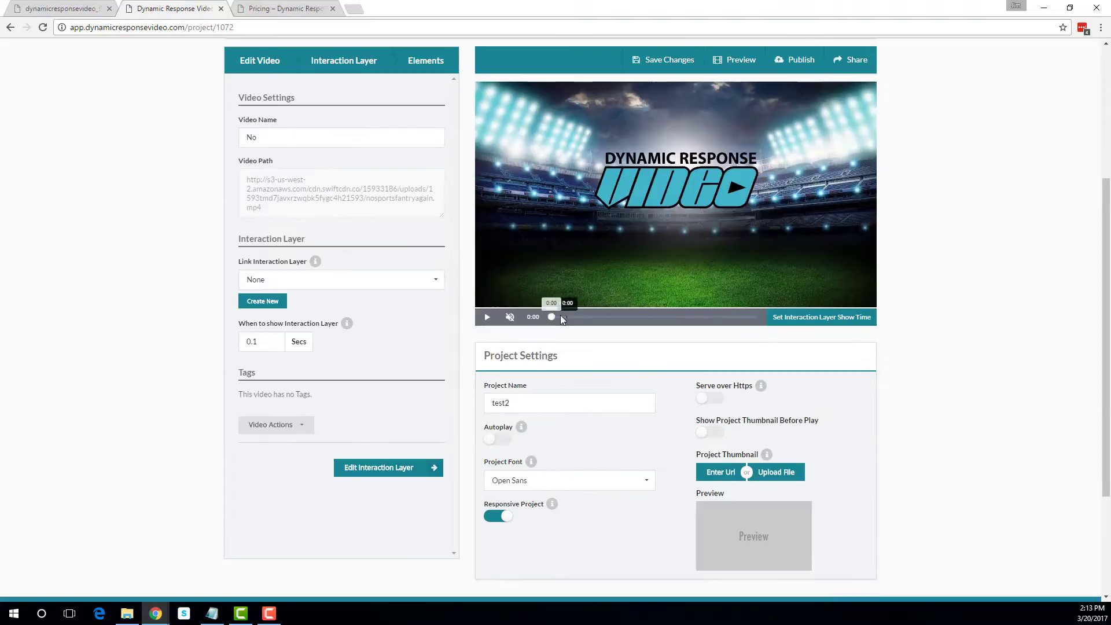
pyautogui.click(651, 320)
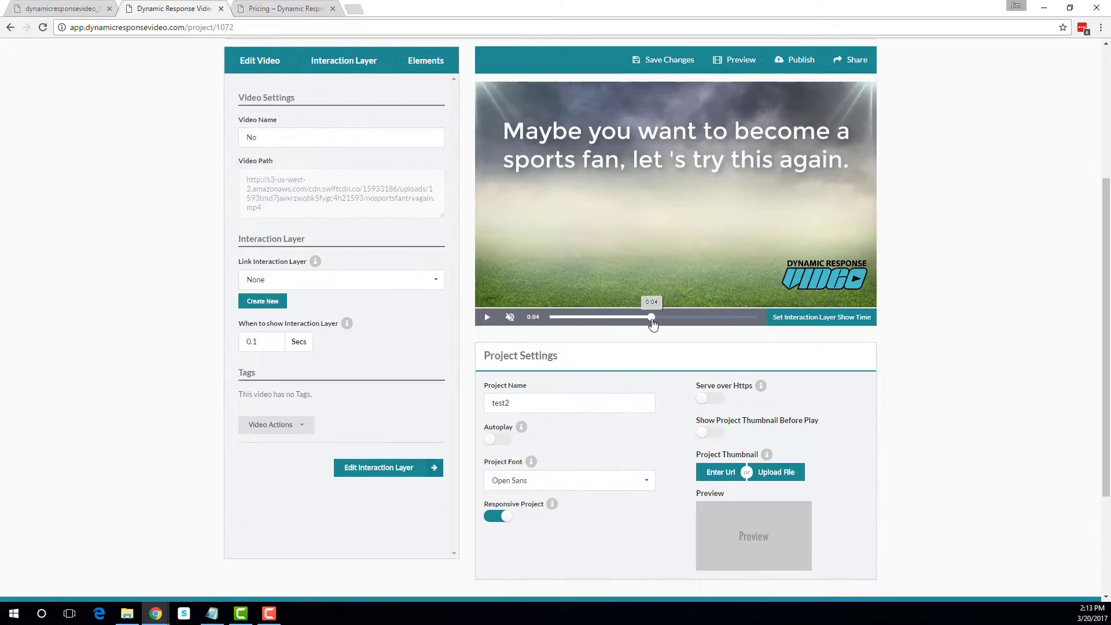
pyautogui.moveTo(652, 322)
pyautogui.mouseDown()
pyautogui.moveTo(631, 322)
pyautogui.moveTo(647, 323)
pyautogui.mouseUp()
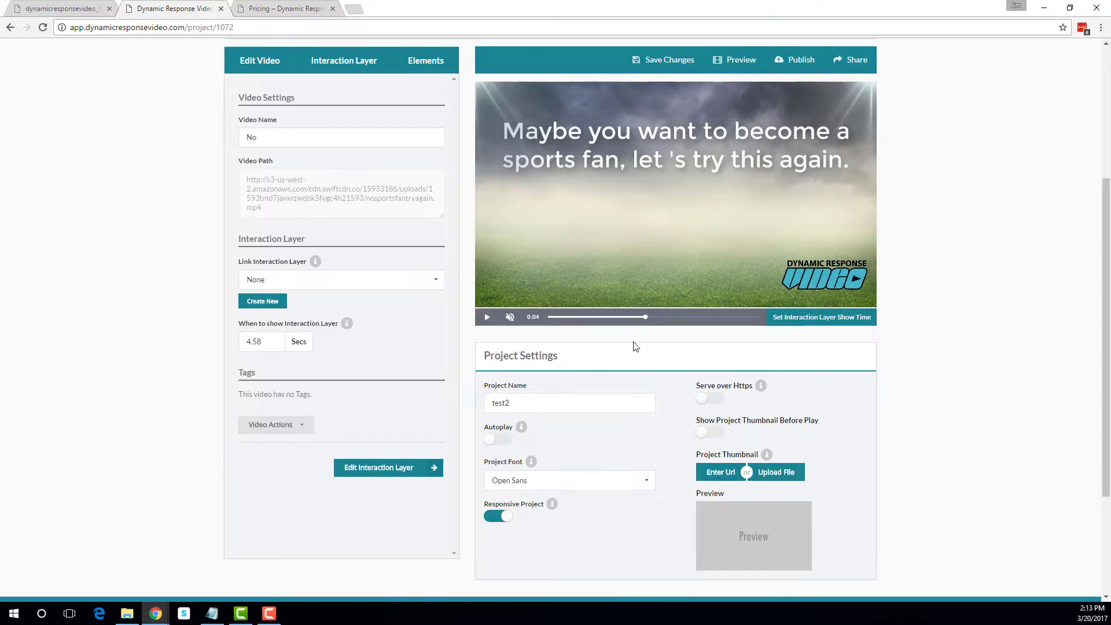
# Create an interaction layer named "No Yes" for the No video and check the list of linkable layers.
pyautogui.click(277, 306)
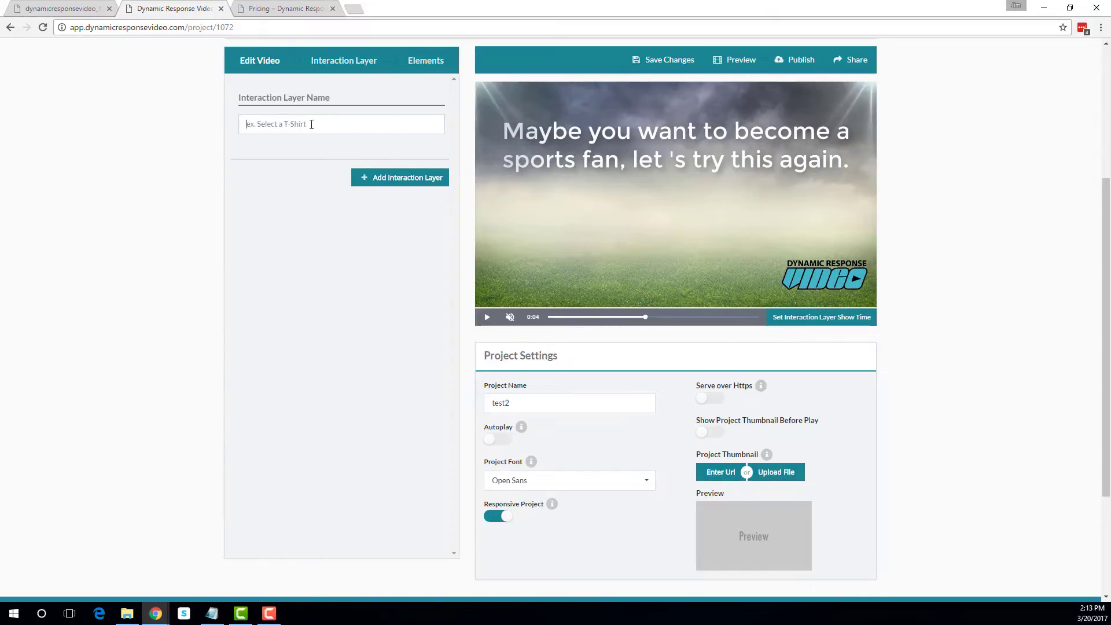
pyautogui.write('No Yes')
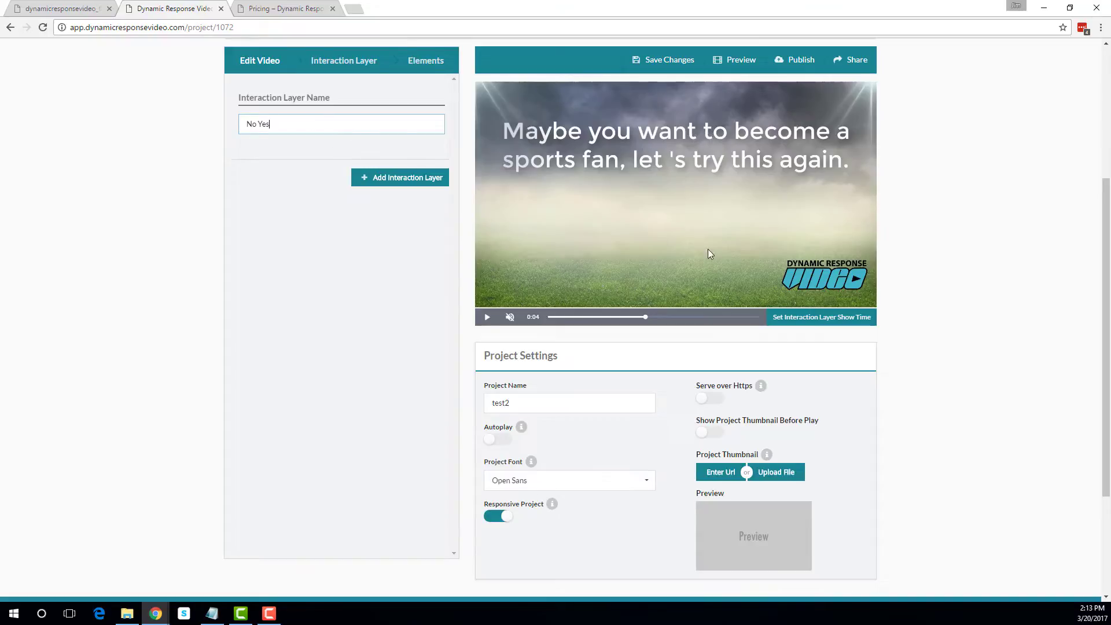
pyautogui.click(405, 178)
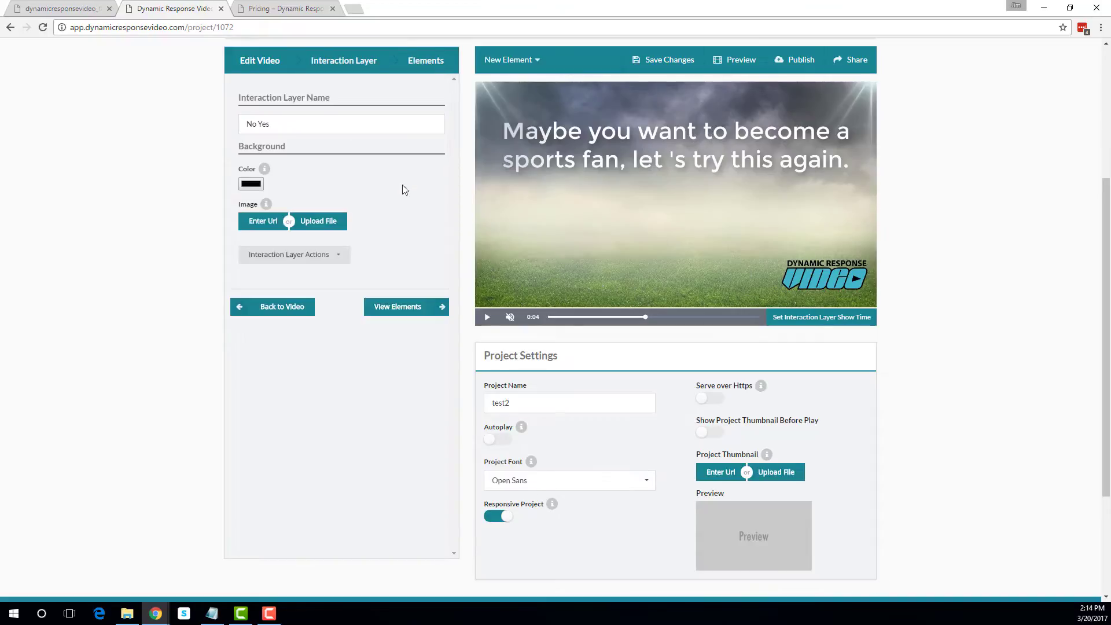
pyautogui.click(276, 312)
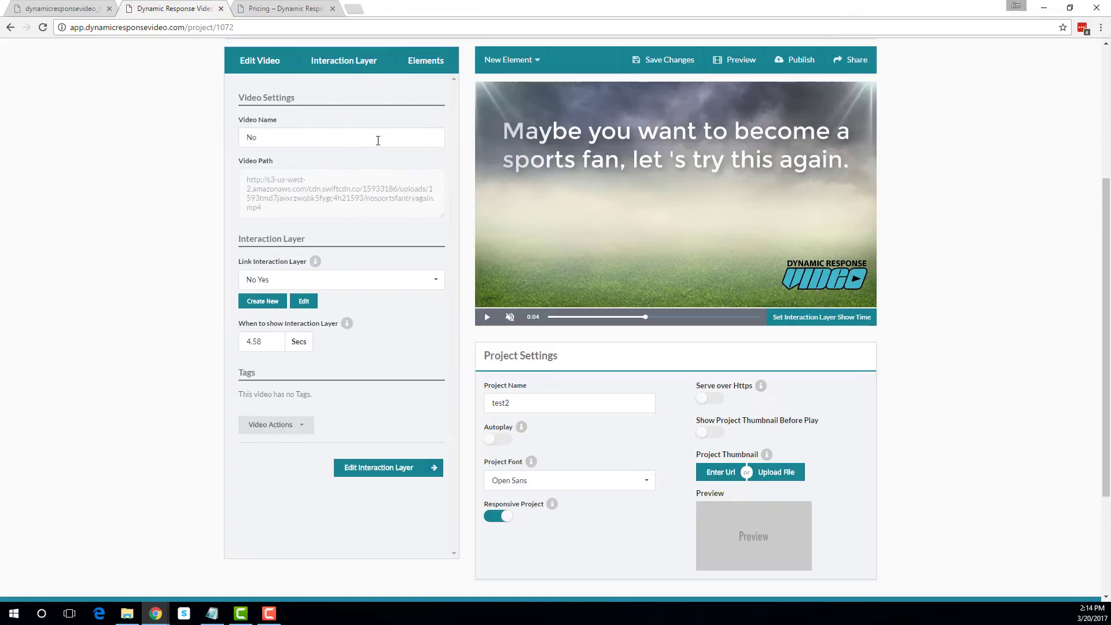
pyautogui.click(438, 283)
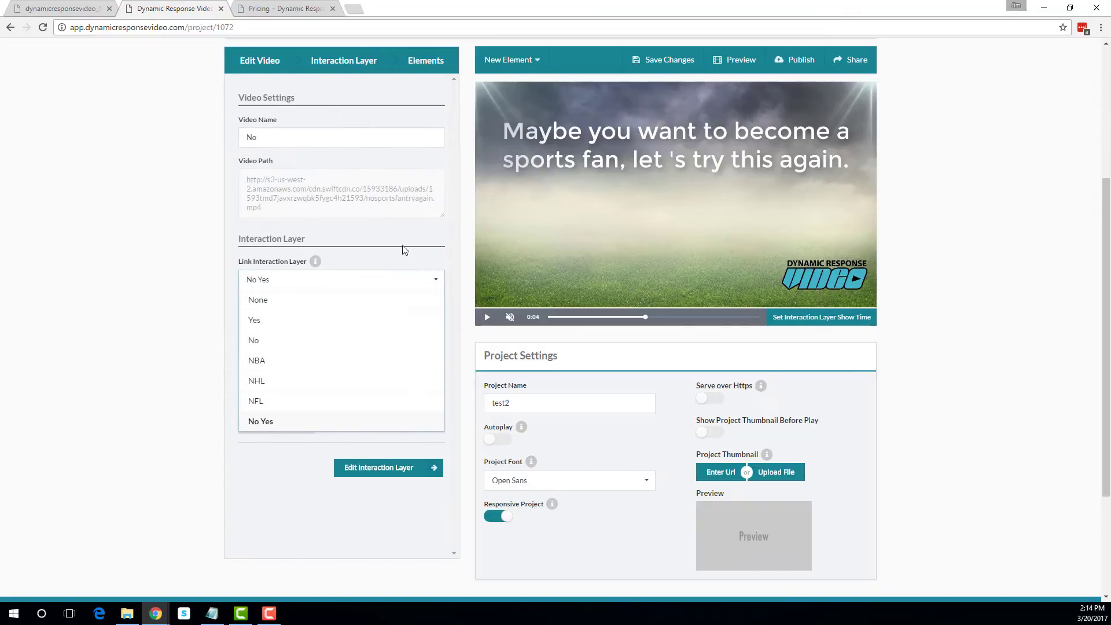
pyautogui.click(398, 264)
pyautogui.scroll(2, 392, 322)
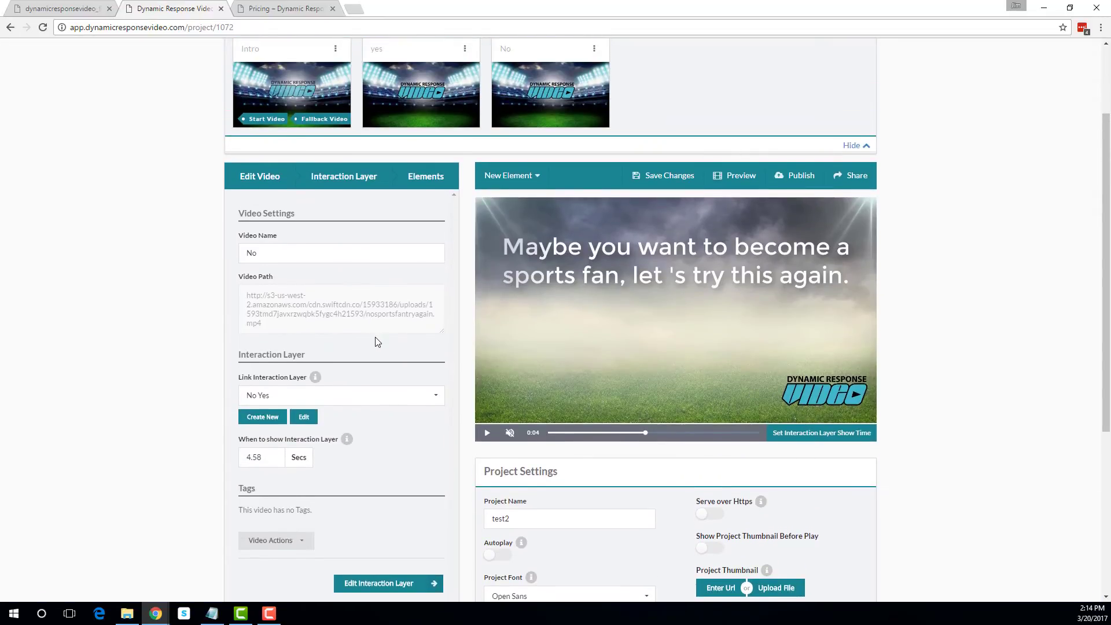
pyautogui.scroll(2, 377, 341)
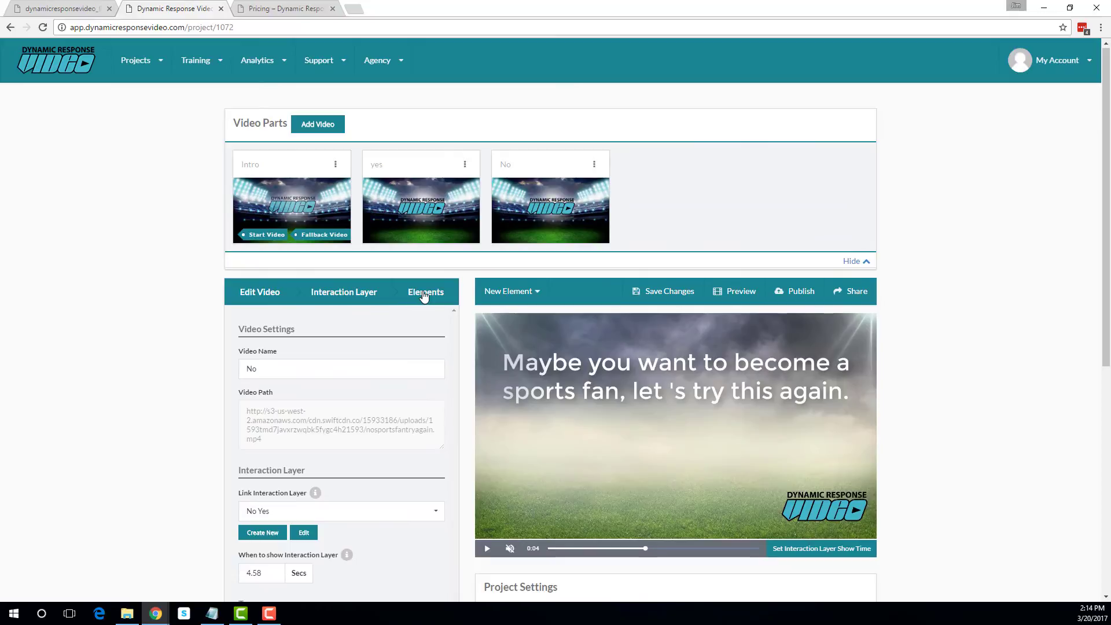